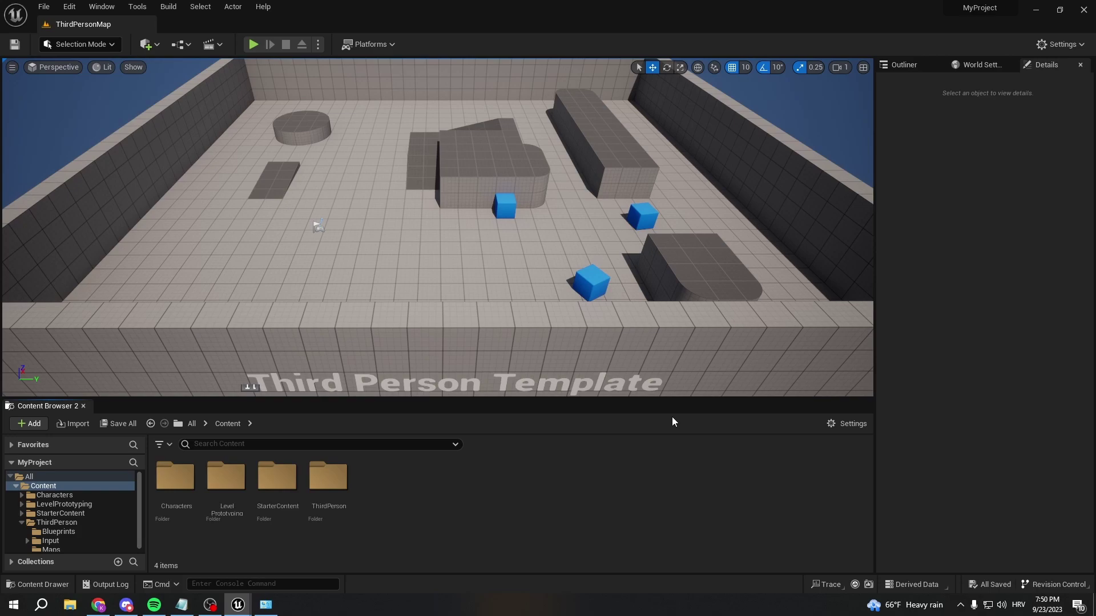
Open Control Panel's Fonts page and pick up the Comic Sans MS font.
click(33, 614)
text(cont)
key(Return)
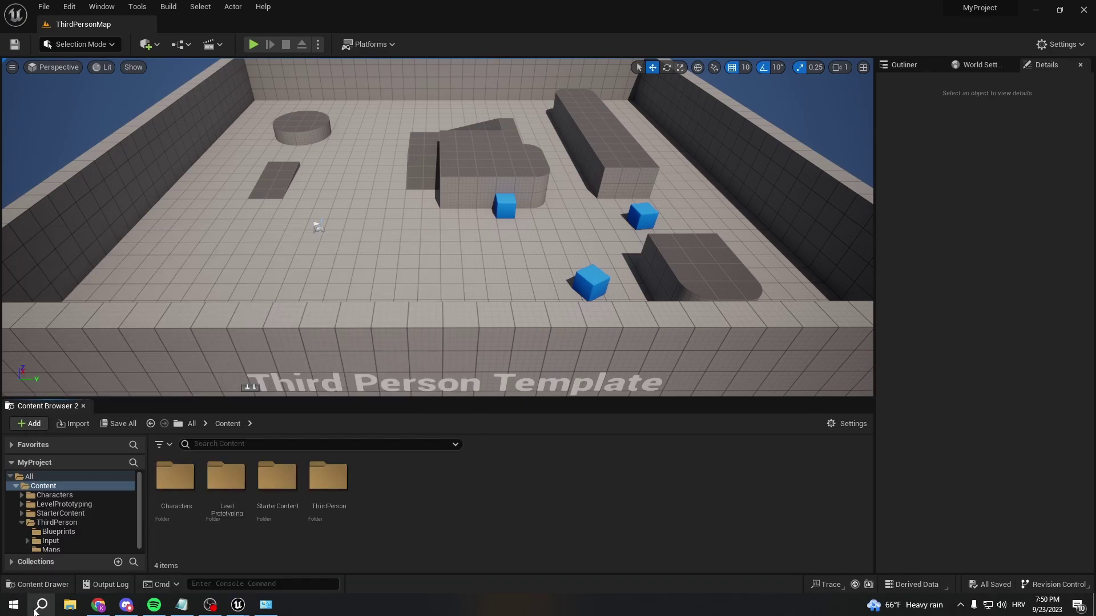
click(807, 232)
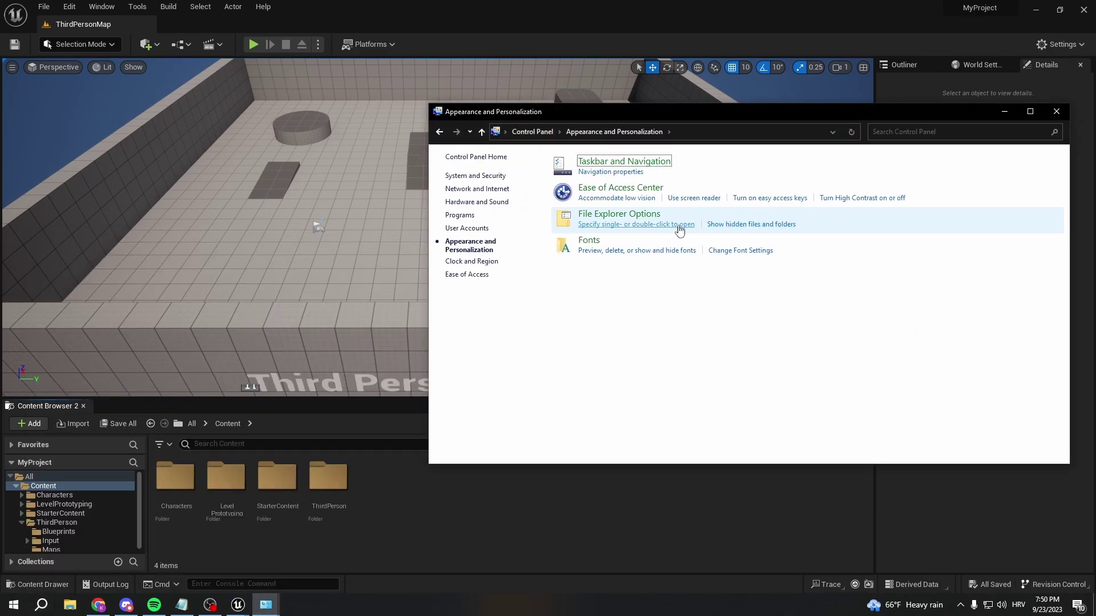
click(590, 242)
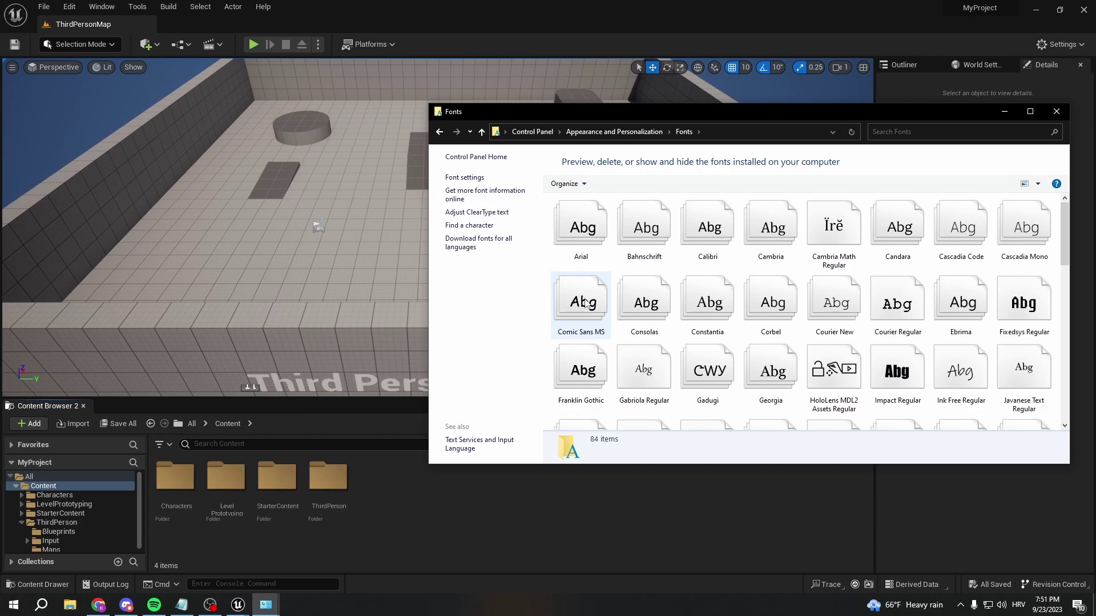
drag(585, 302, 530, 419)
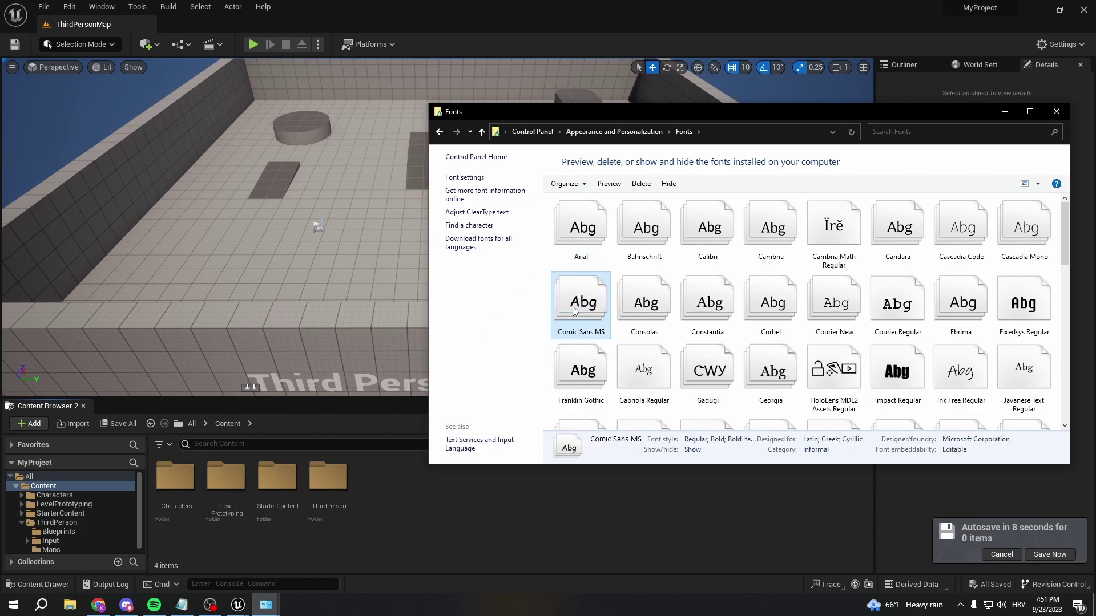
Import Comic Sans MS into the Content Browser, applying to all faces and creating a font asset.
drag(573, 306, 428, 516)
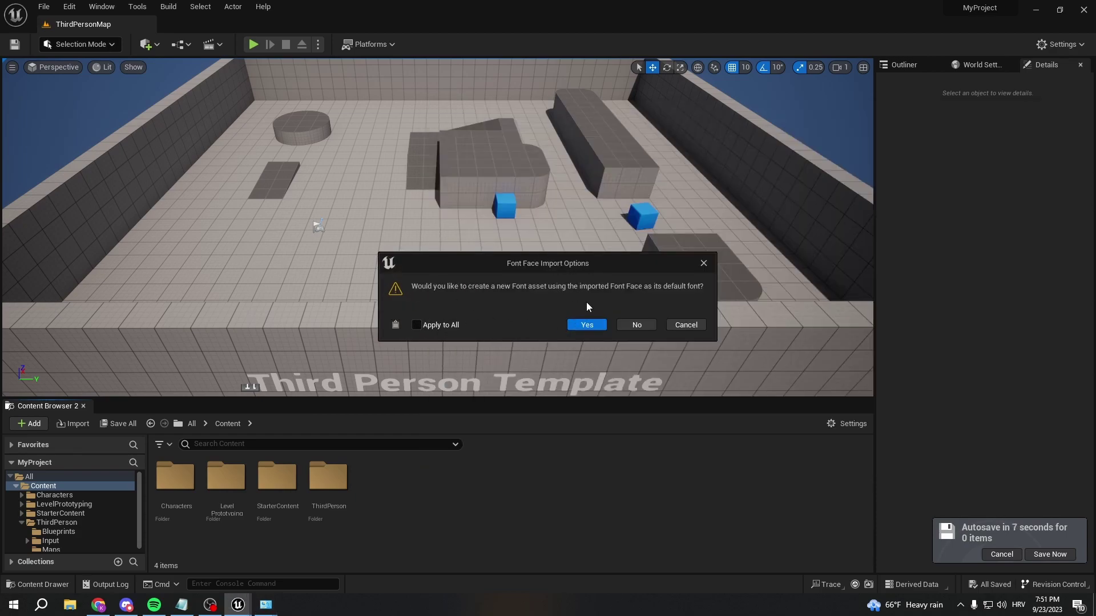
click(416, 325)
click(628, 326)
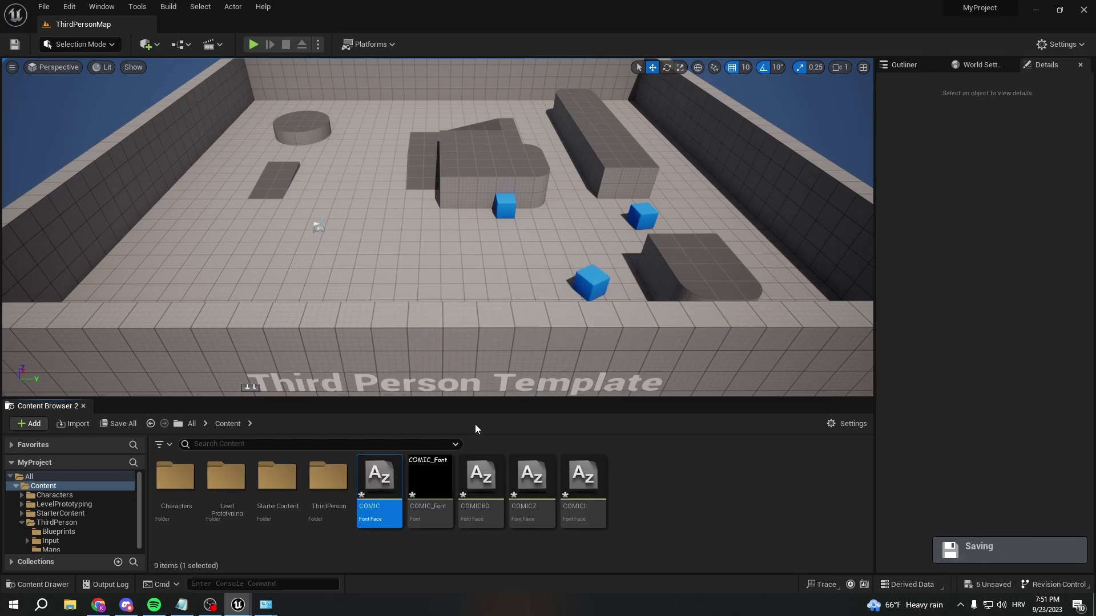
click(427, 482)
click(498, 487)
Create a new folder named Fonts in Content.
right_click(676, 502)
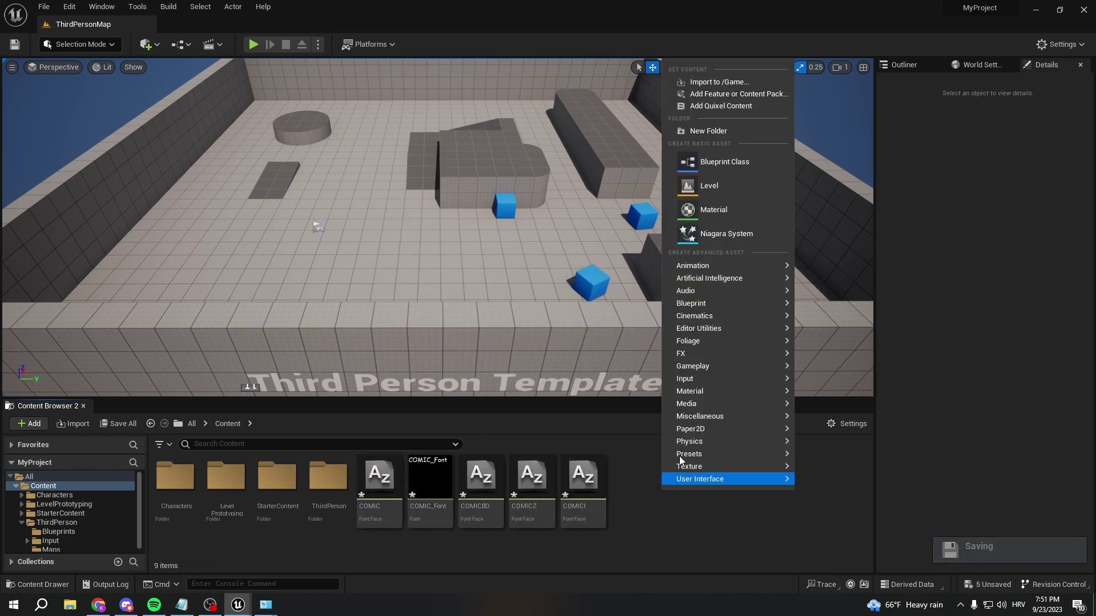
click(707, 131)
text(Fo)
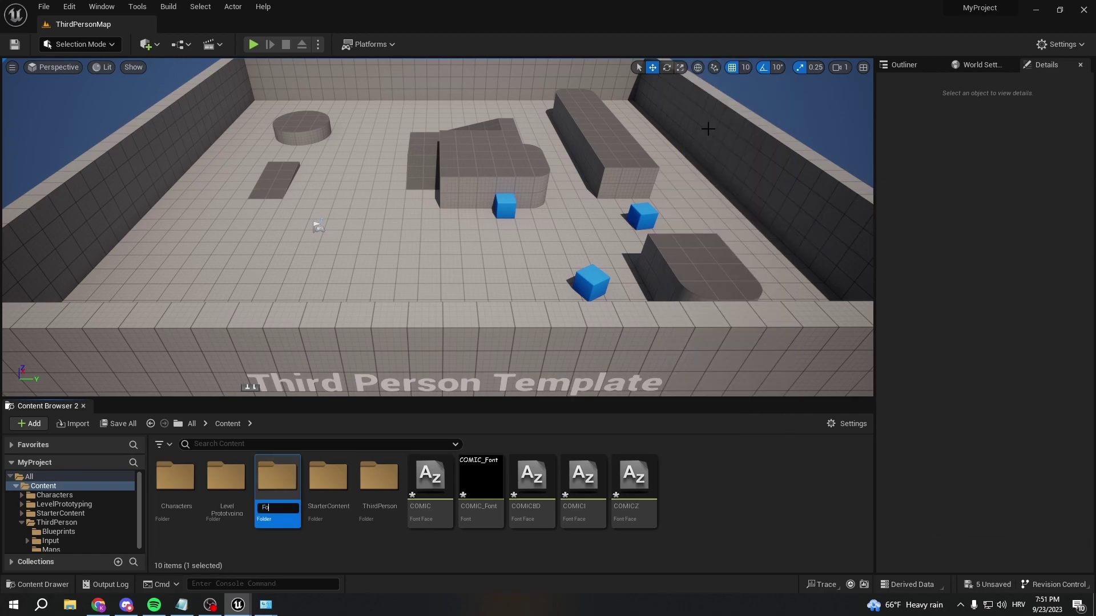
text(nts)
key(Return)
Move the five Comic font assets into the Fonts folder and open it.
click(429, 482)
key(shift+Right)
key(shift+Right)
key(shift+Right)
key(shift+Right)
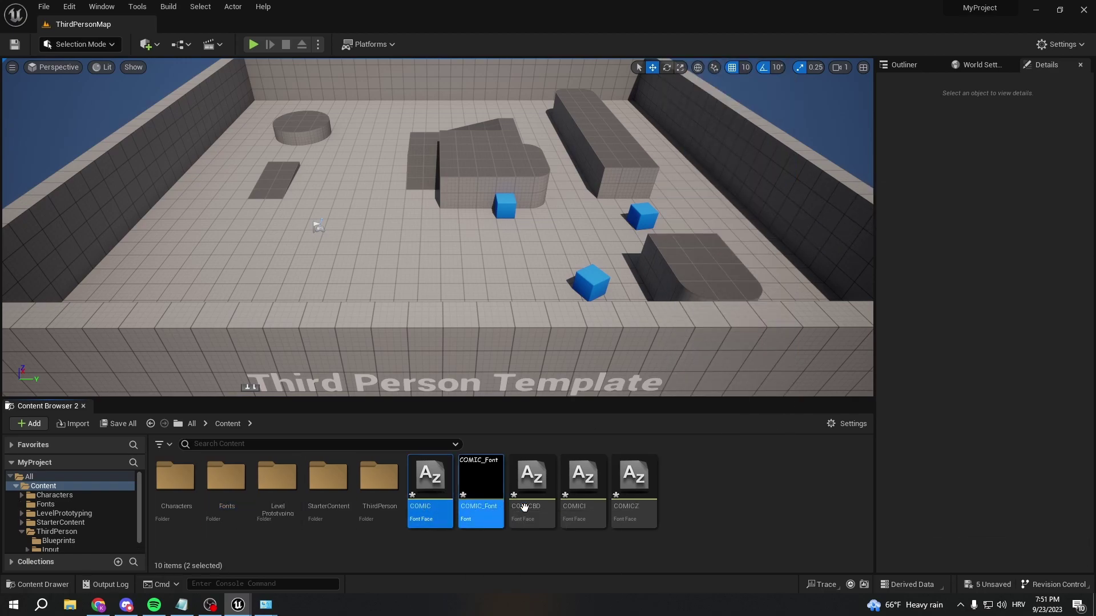
drag(449, 492, 219, 485)
click(238, 507)
double_click(228, 495)
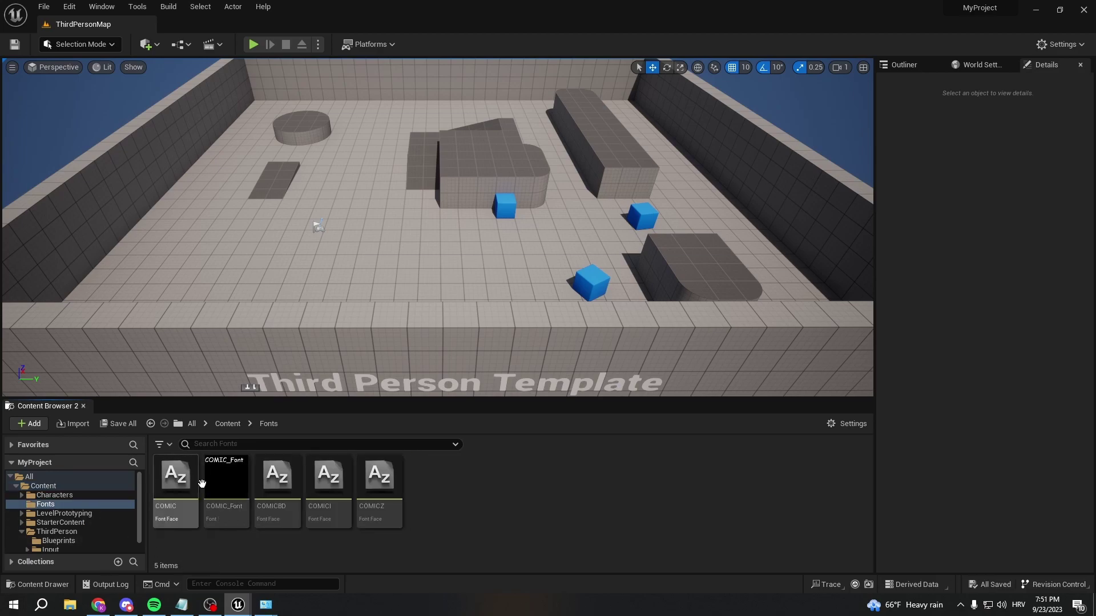
Open COMIC_Font and add a Bold entry using the COMICBD face.
double_click(227, 502)
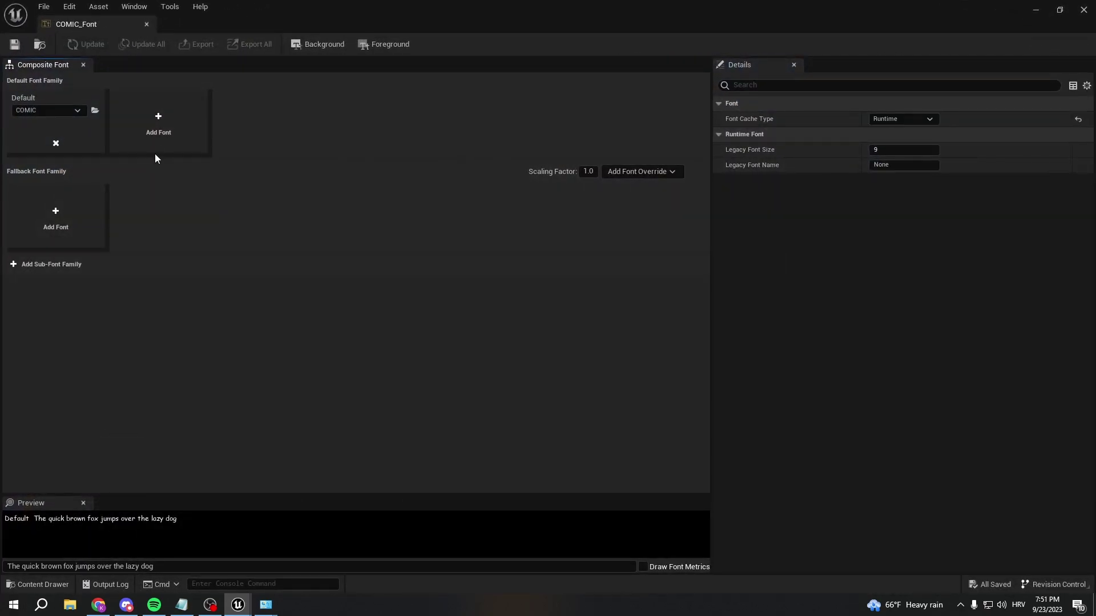
click(171, 150)
click(159, 111)
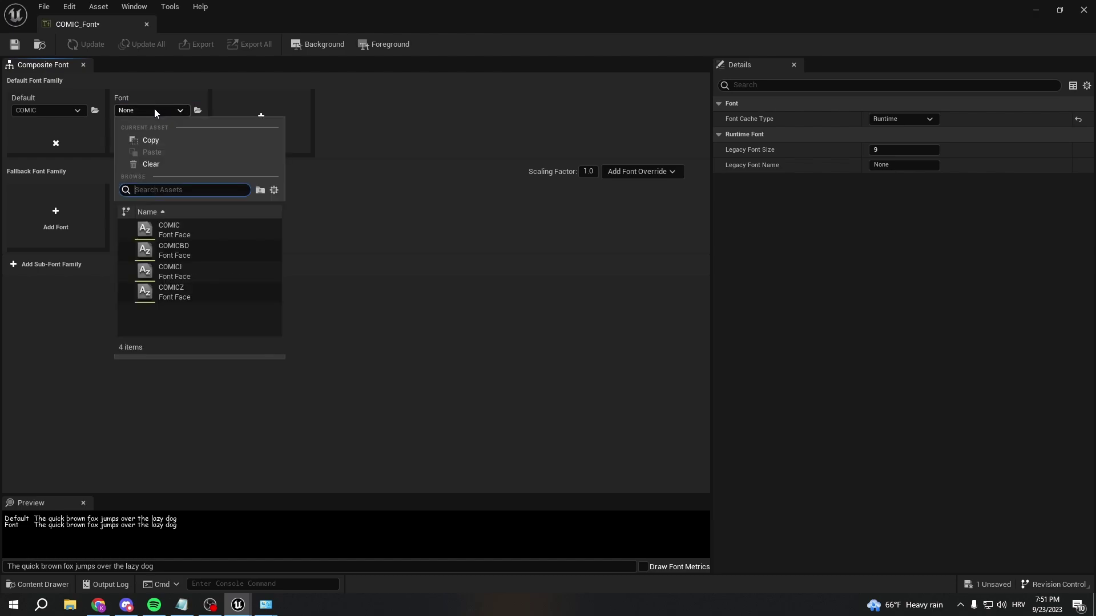
click(156, 237)
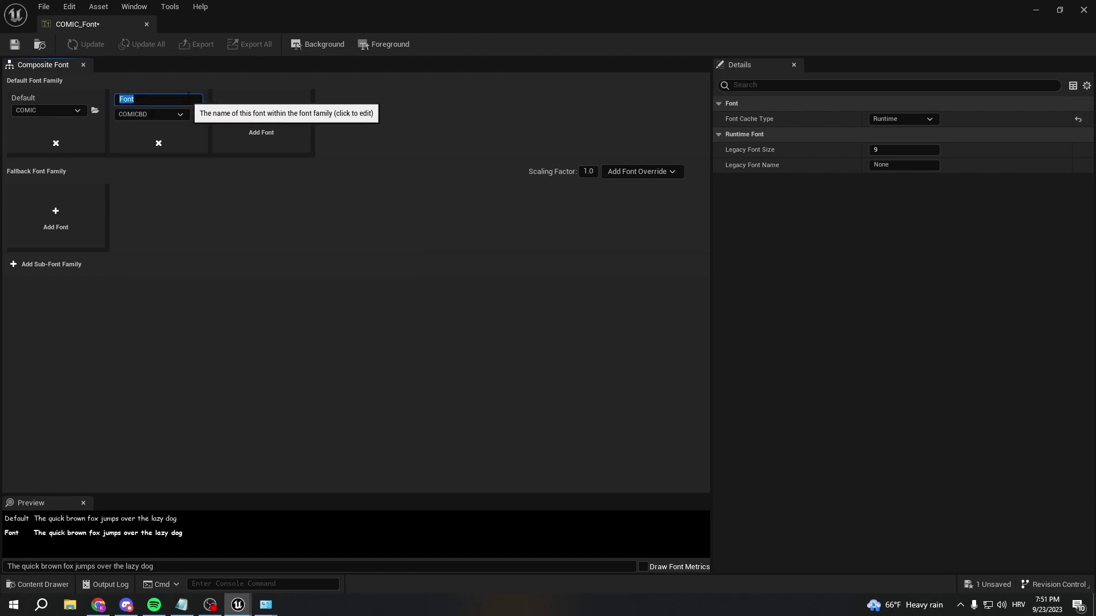
click(261, 127)
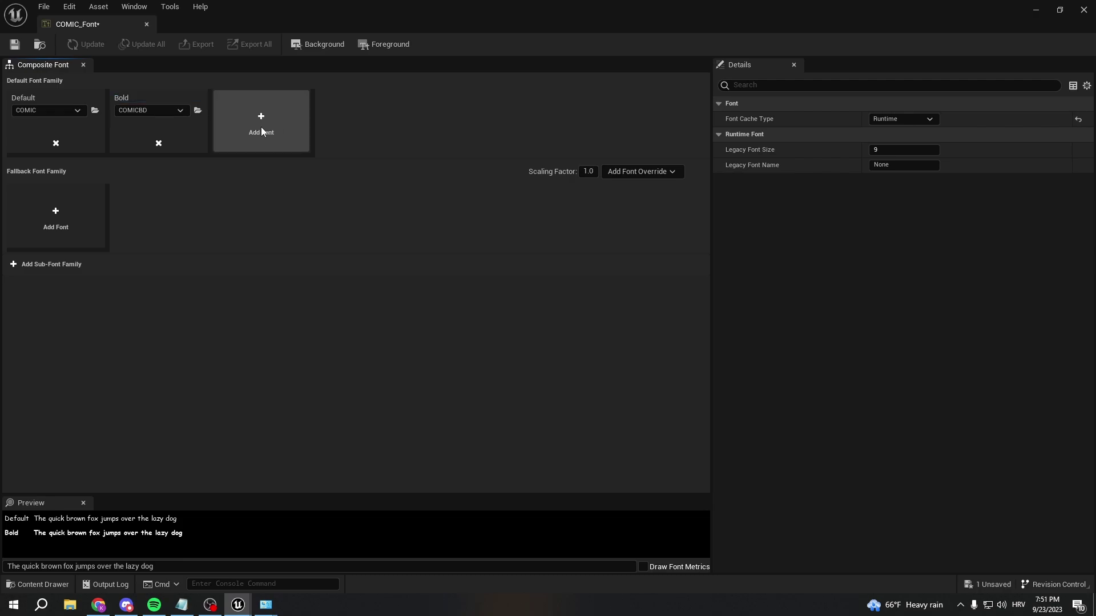
Add an Italic entry using the COMICI face.
click(267, 125)
click(263, 159)
click(268, 113)
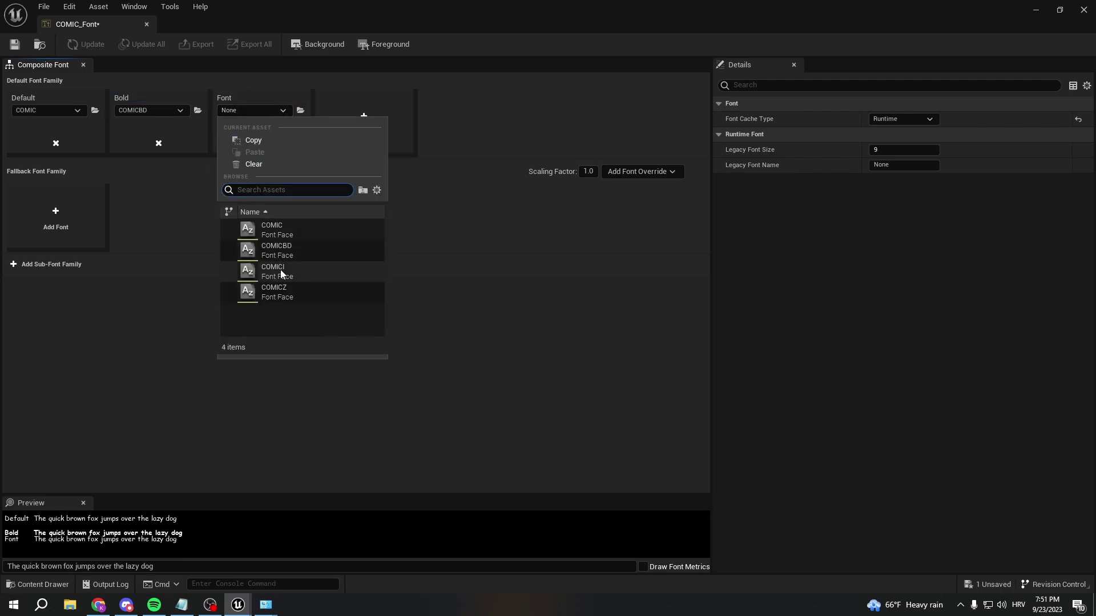
click(274, 272)
click(245, 98)
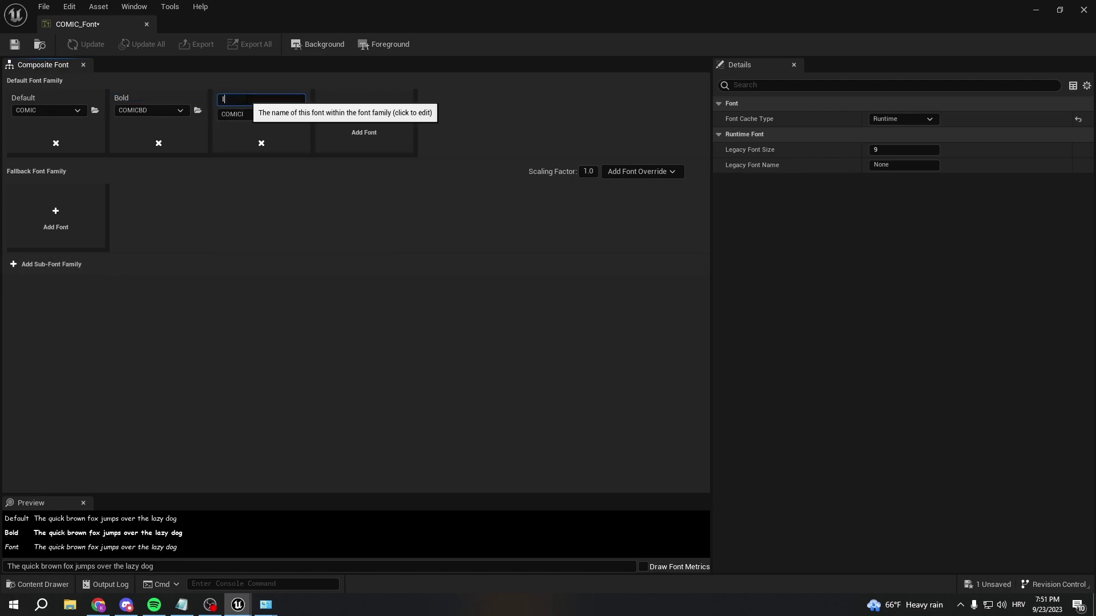
key(Return)
Add a Bold Italic entry using the COMICZ face.
click(379, 129)
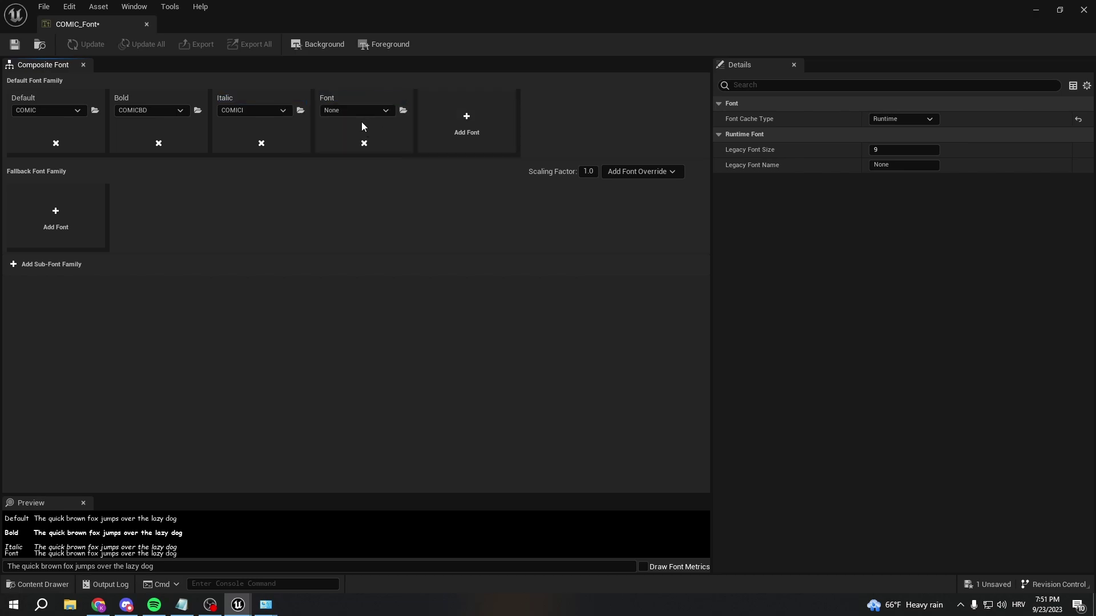
click(359, 115)
click(376, 292)
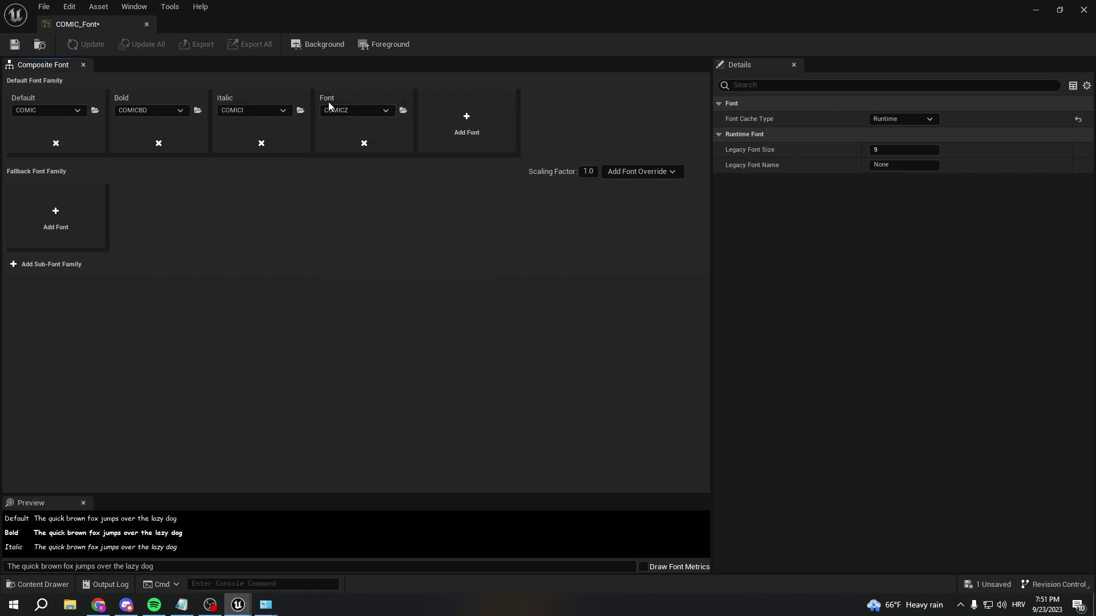
click(330, 99)
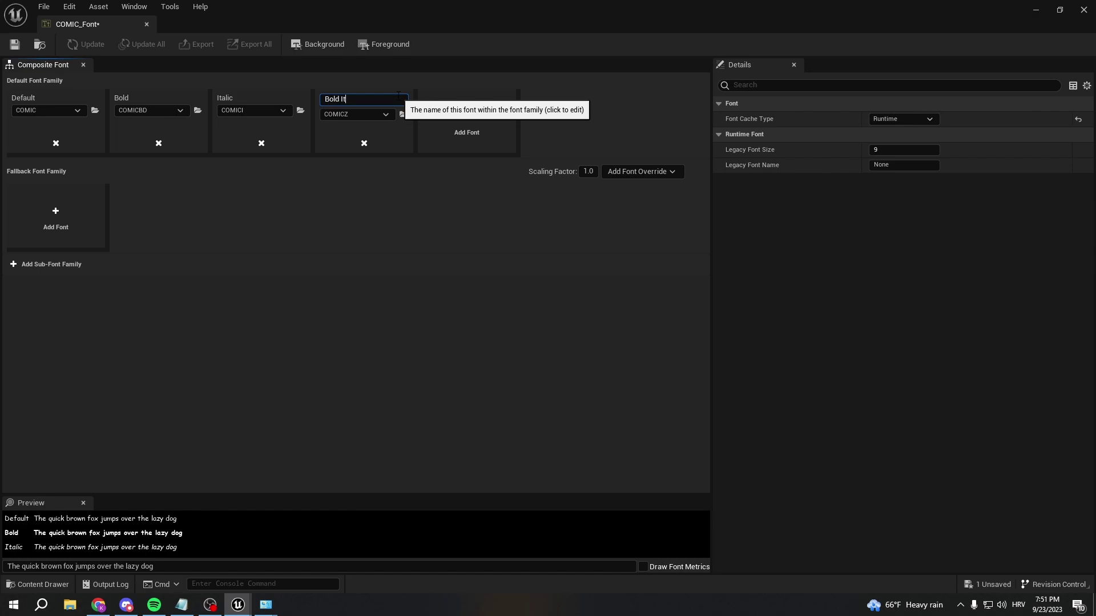
key(Return)
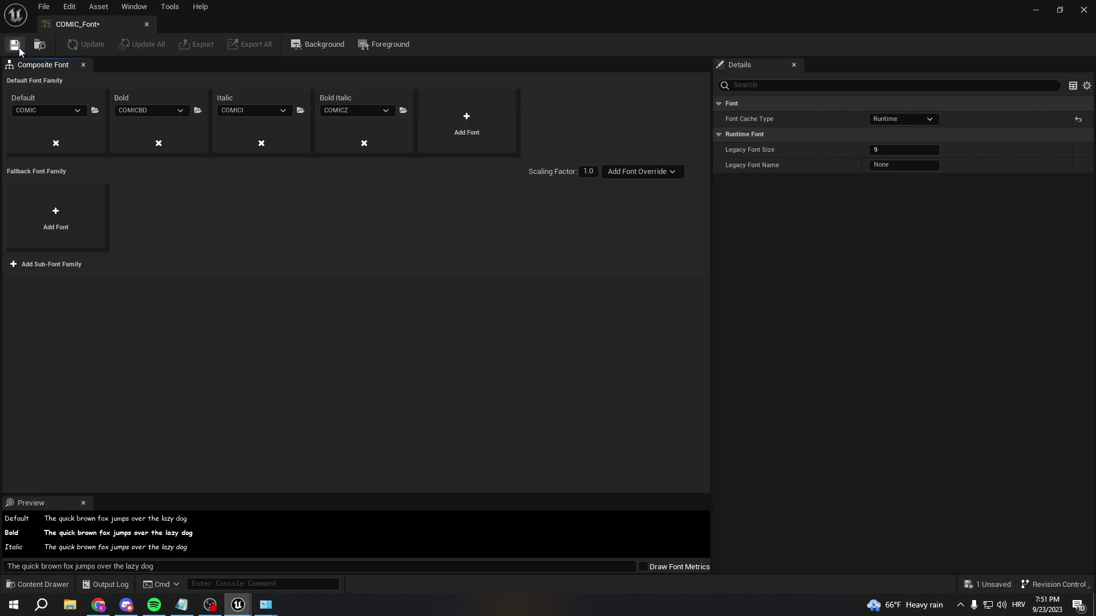
Close the font editor and browse to Content > ThirdPerson > Blueprints.
click(146, 26)
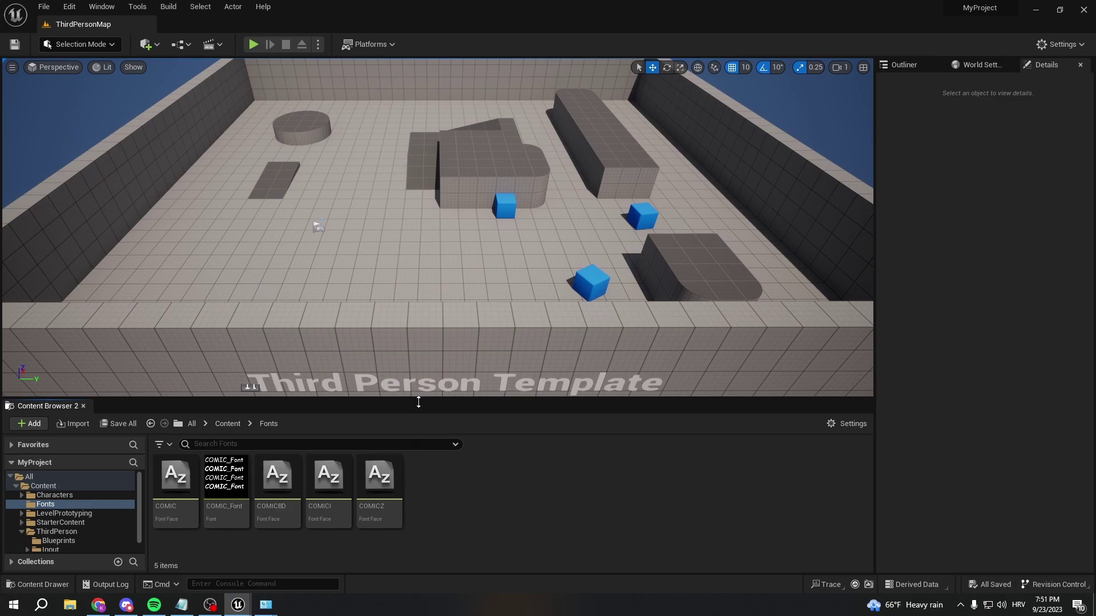
click(227, 424)
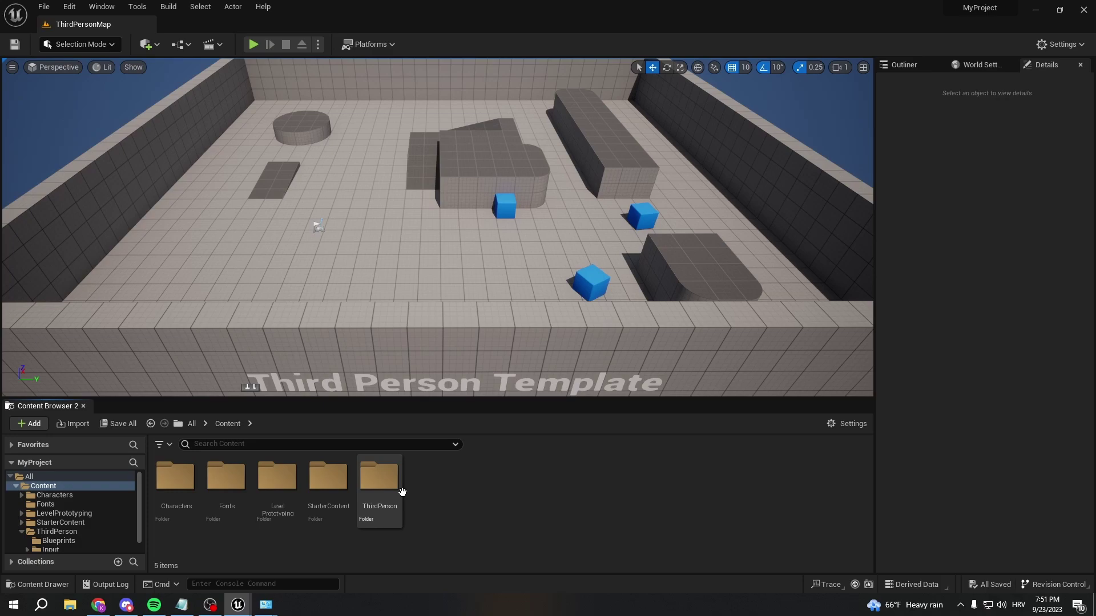
double_click(380, 480)
double_click(174, 476)
Create a User Widget blueprint there named test.
right_click(339, 532)
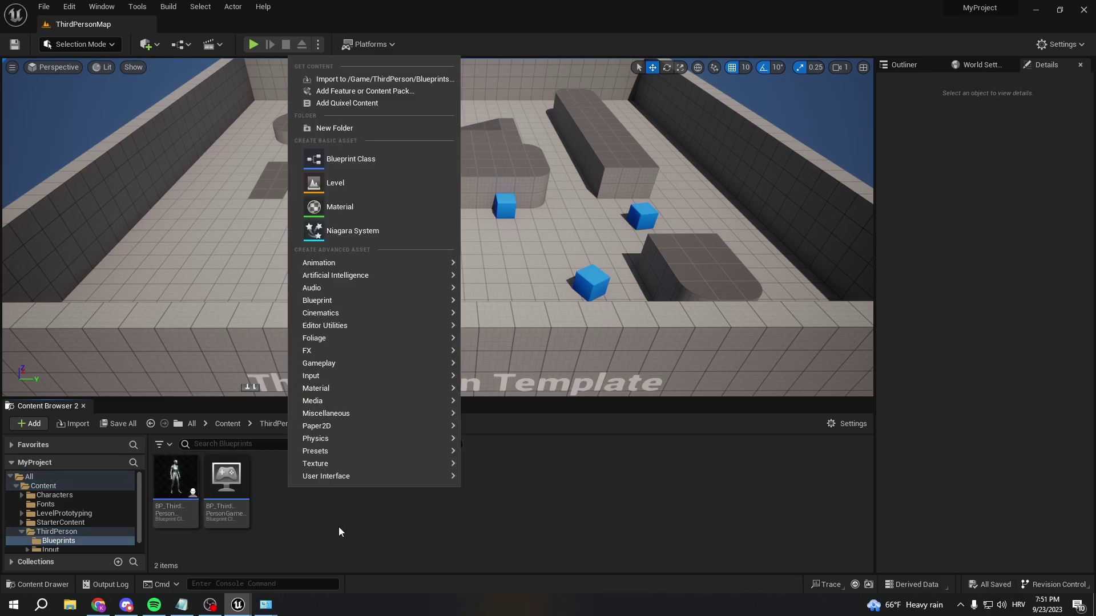
mouse_move(320, 475)
click(560, 551)
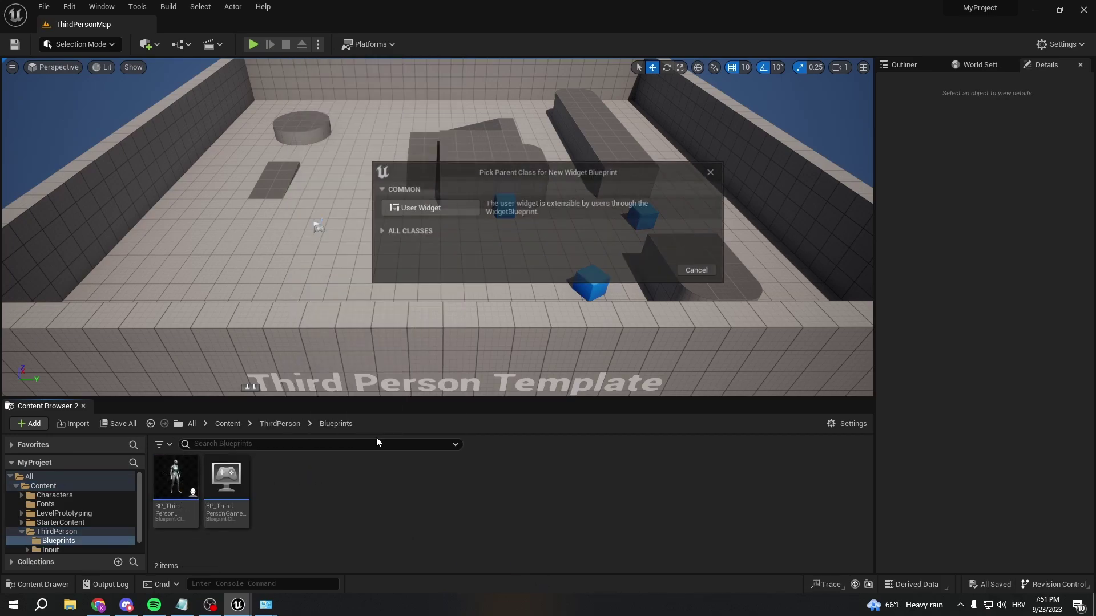
click(429, 208)
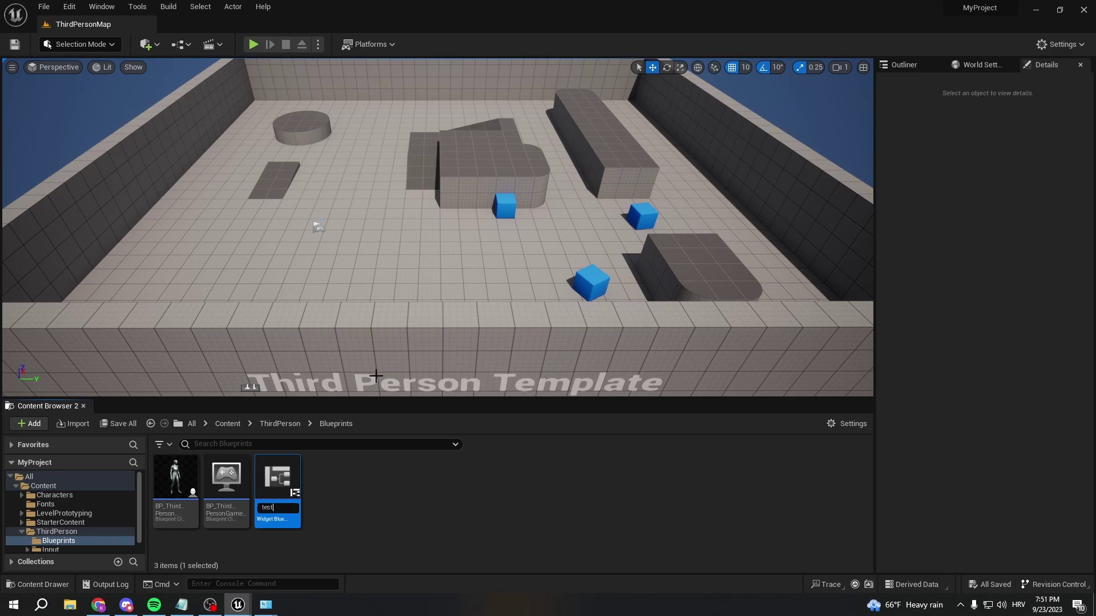
text(test)
key(Return)
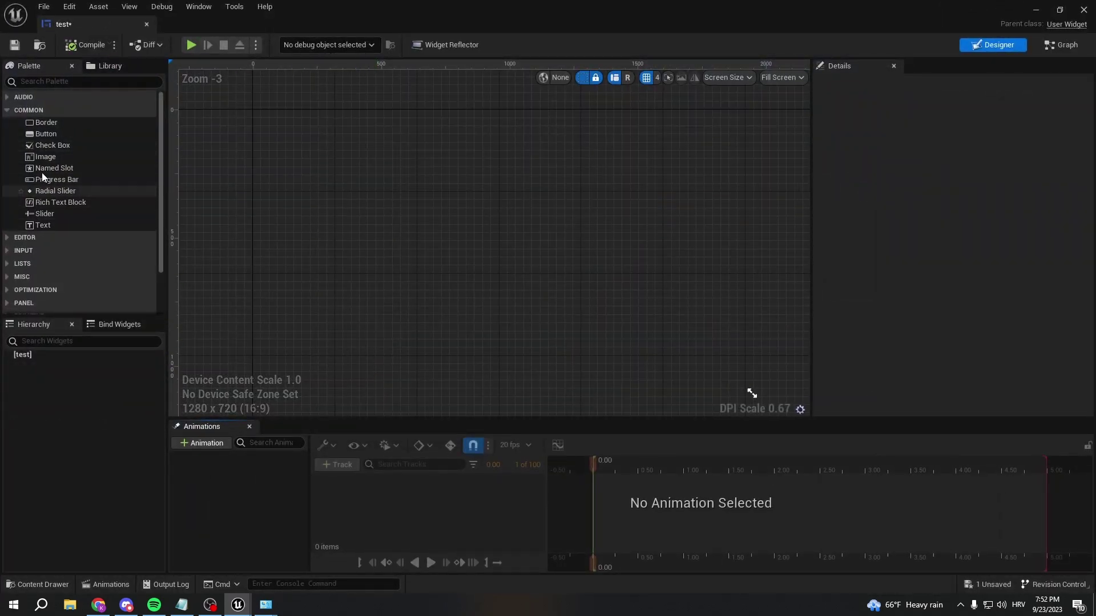
Add a Canvas Panel root, then a Text Block moved to about 740, 428 on the canvas.
click(34, 81)
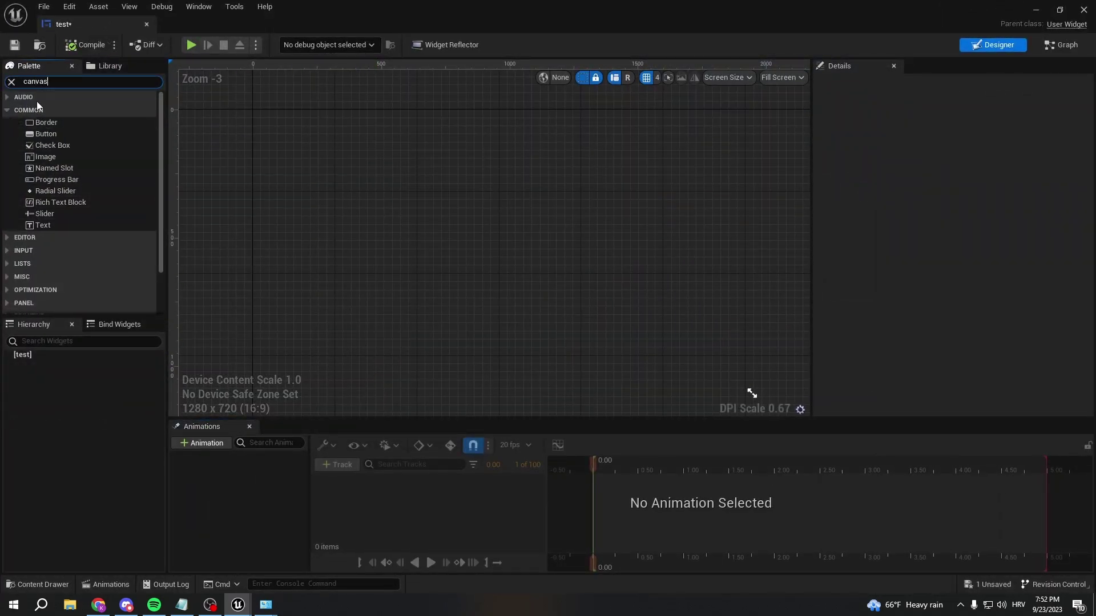
drag(38, 108, 32, 355)
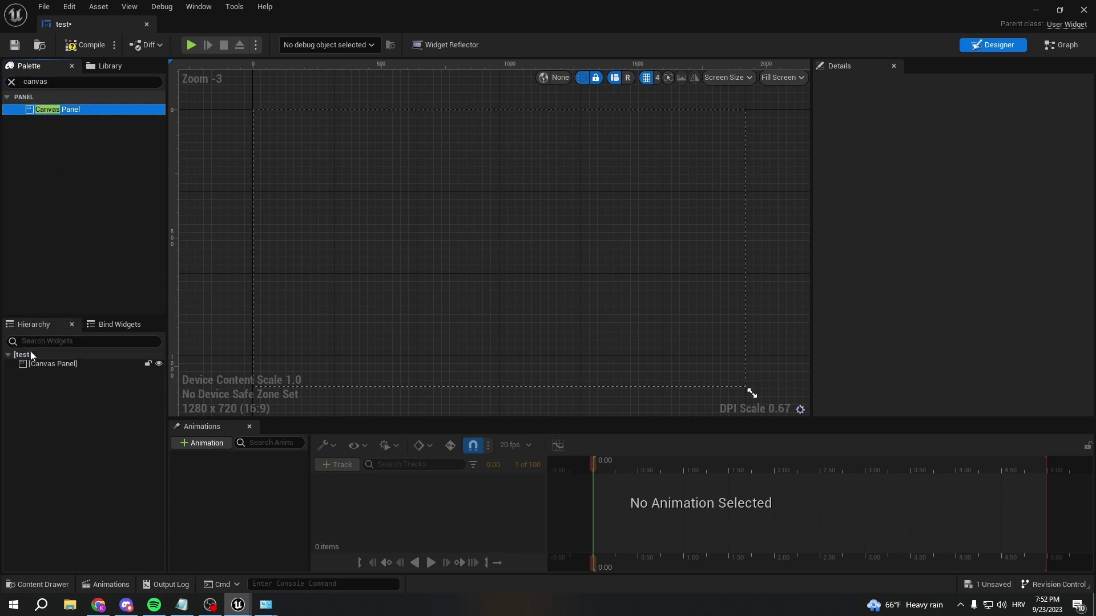
click(61, 82)
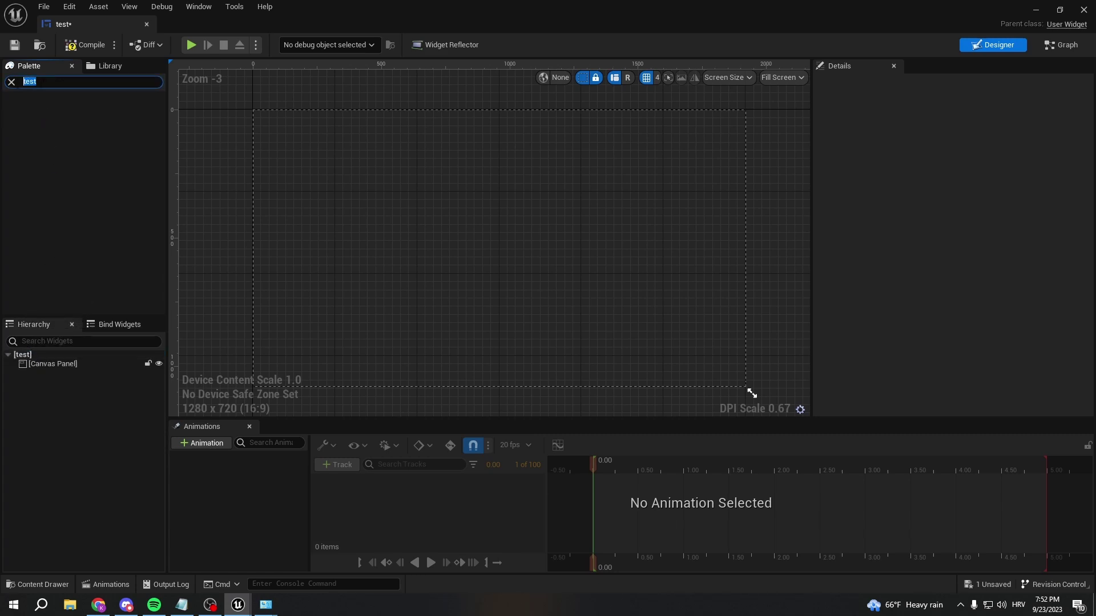
text(text)
drag(43, 120, 51, 367)
click(275, 115)
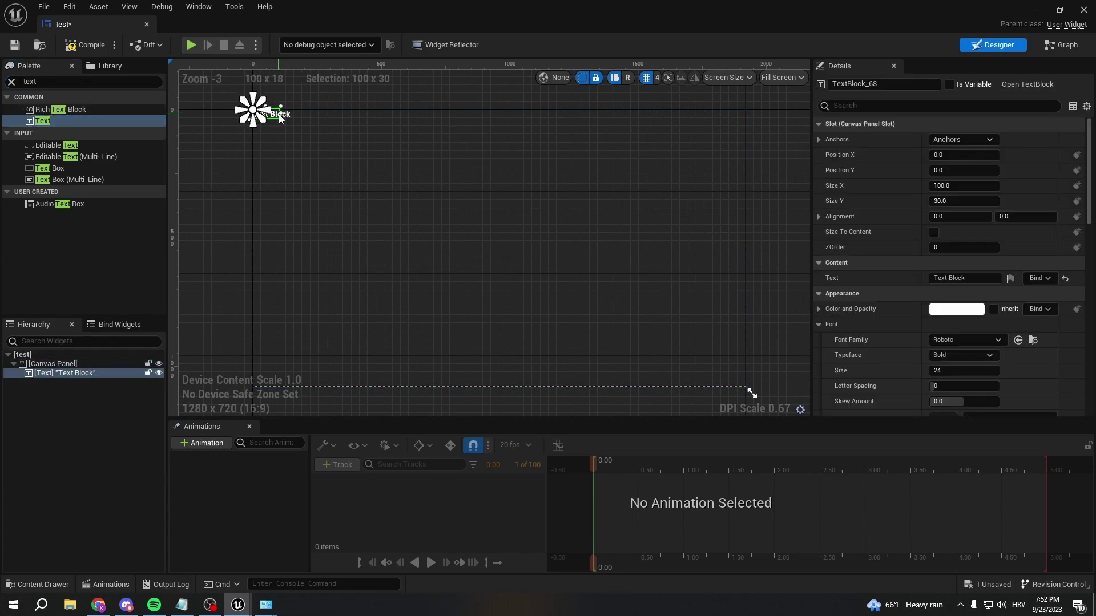
drag(281, 118, 468, 227)
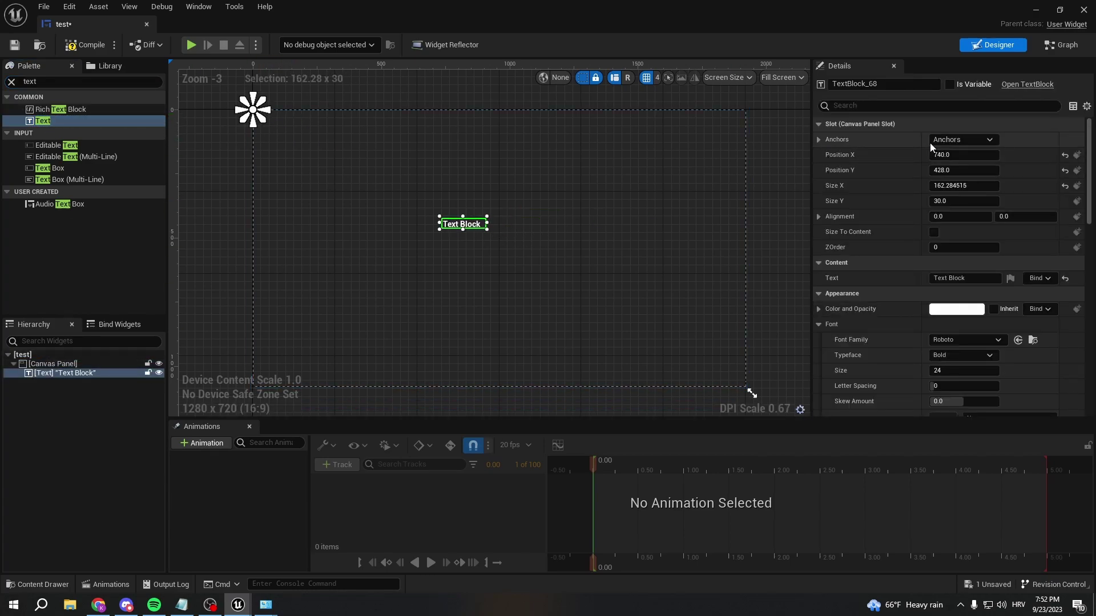
Anchor the text block to the centre and change its text to FONT TEST.
click(930, 142)
click(995, 209)
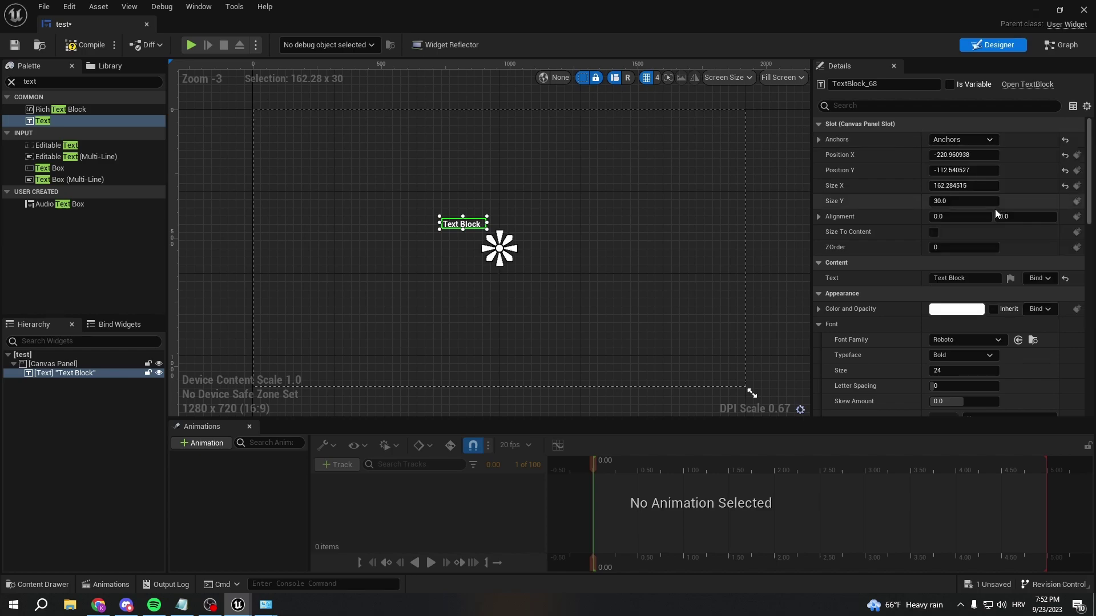
click(958, 279)
drag(971, 279, 936, 279)
text(H)
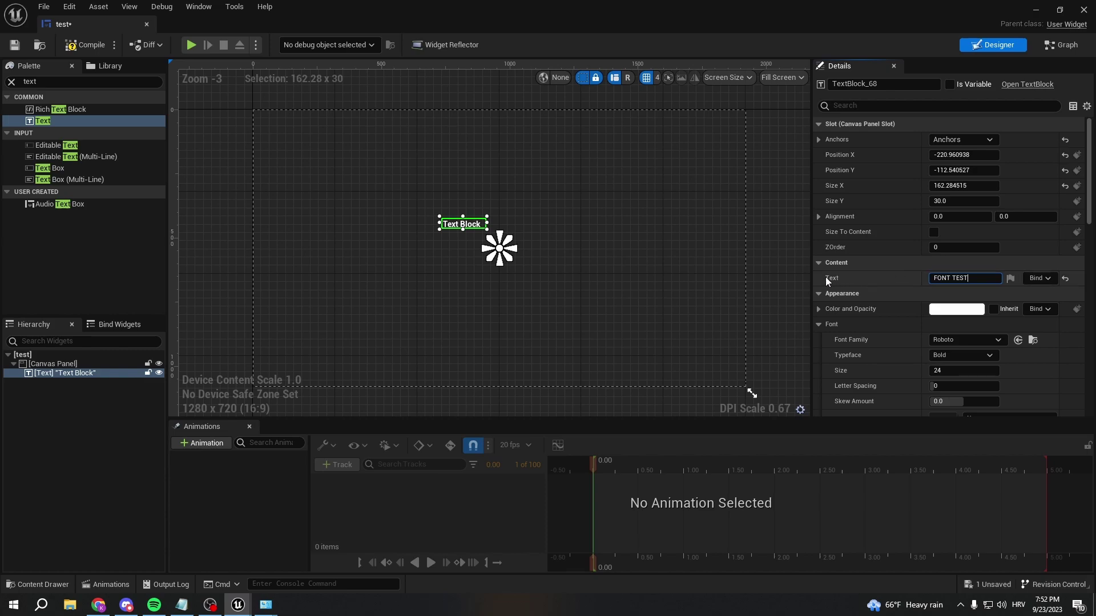
click(818, 325)
click(818, 324)
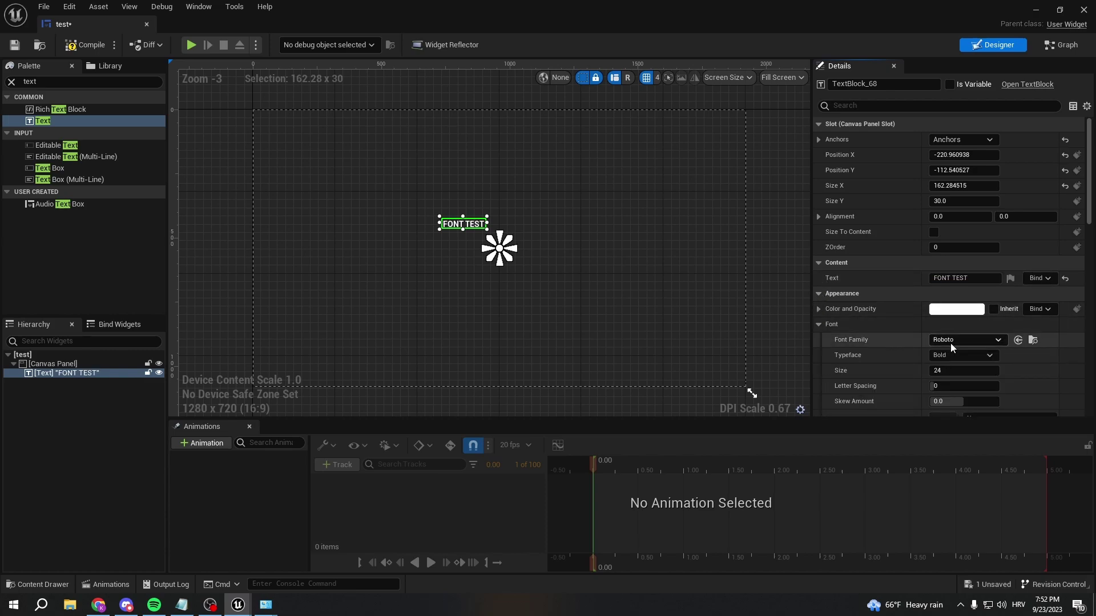
Set the text block's font family to COMIC_Font.
click(964, 340)
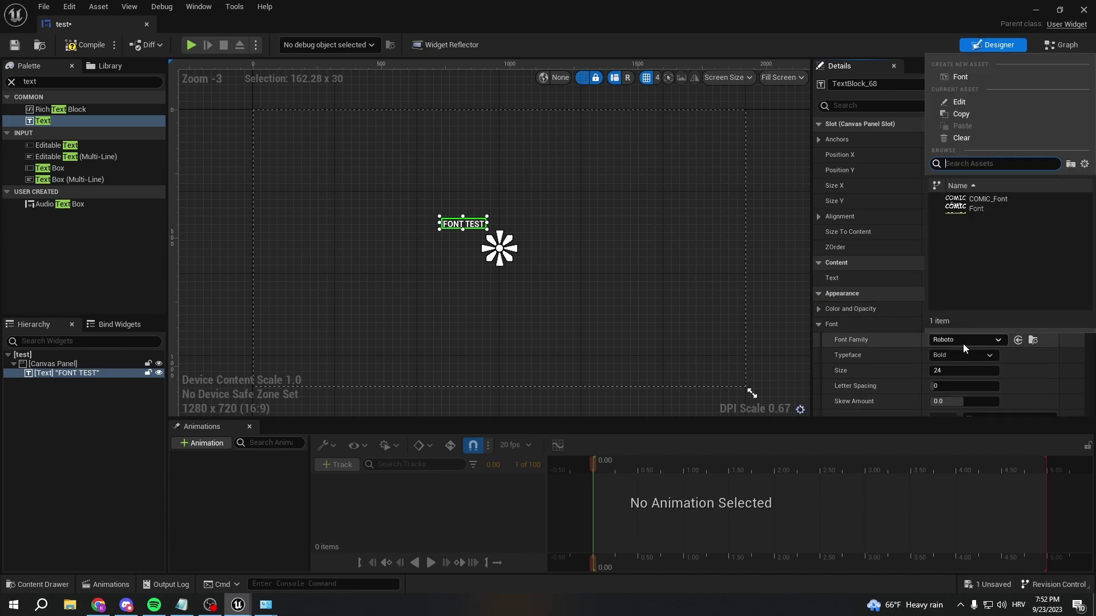
click(985, 208)
scroll(980, 299, down, 2)
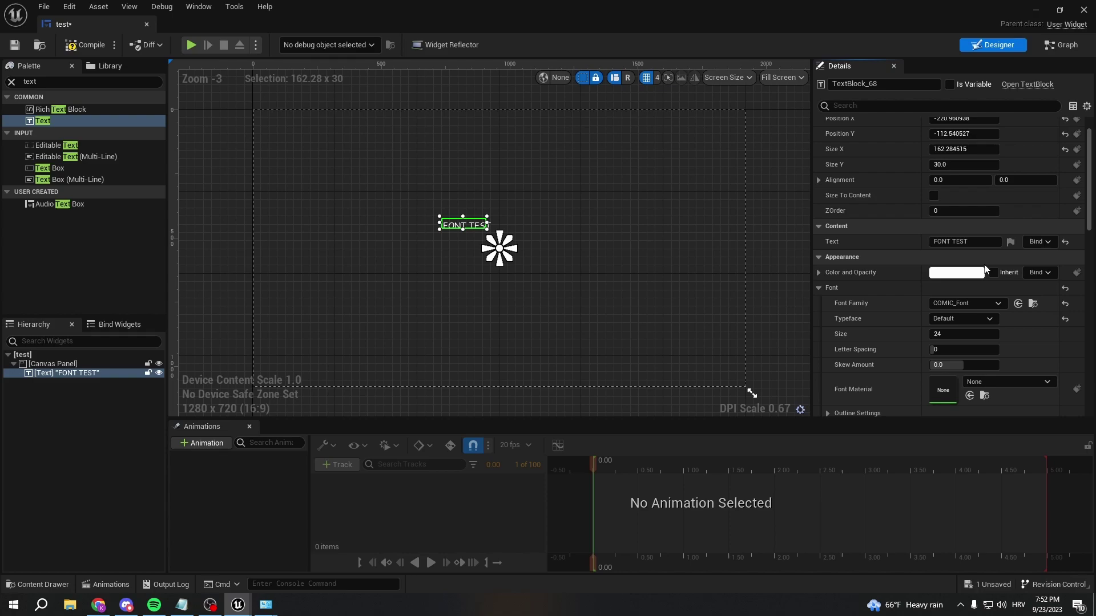
click(949, 304)
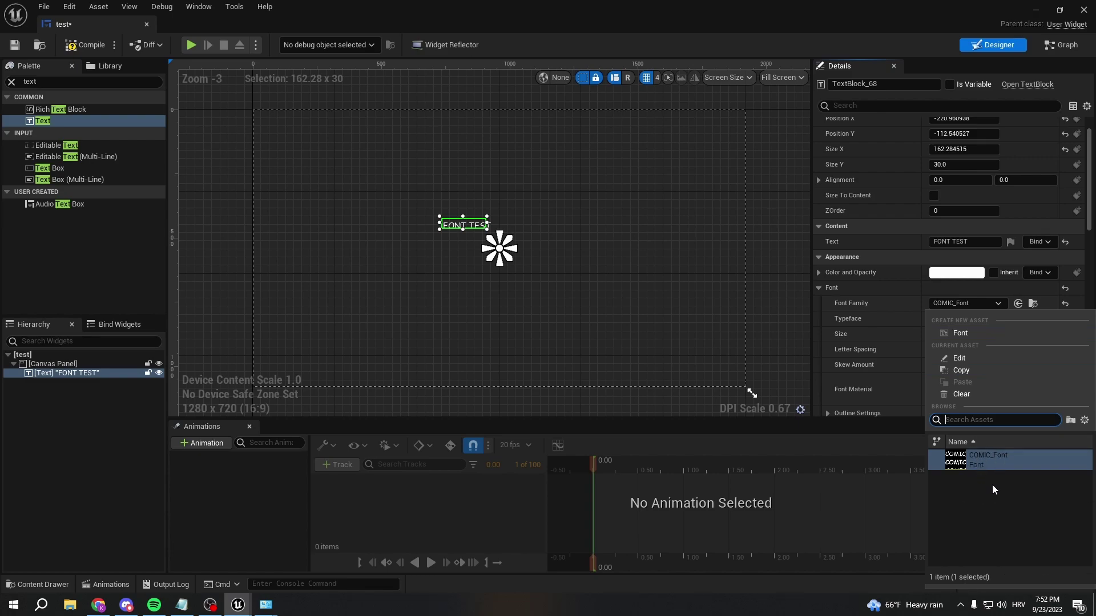
click(978, 306)
Resize the FONT TEST text box and set its font size to 40.
click(964, 318)
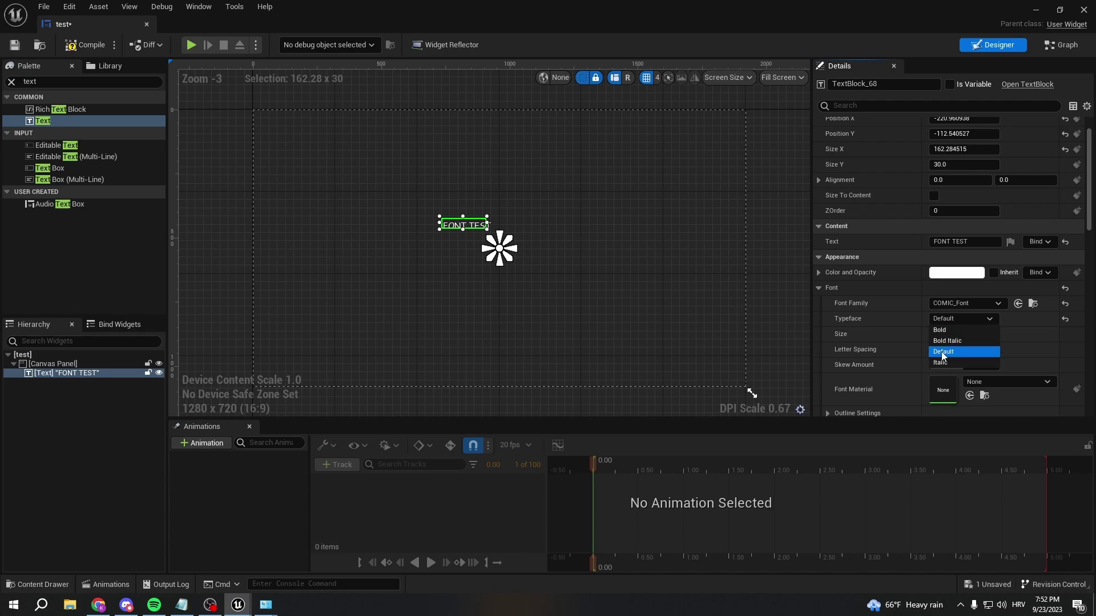
click(487, 228)
click(464, 224)
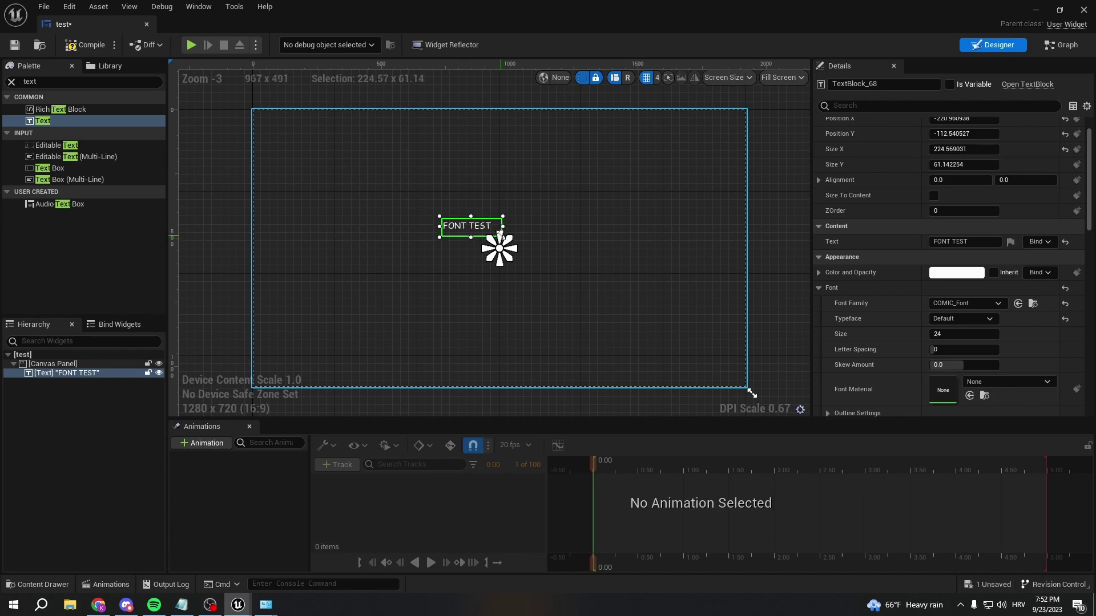
drag(499, 232, 492, 228)
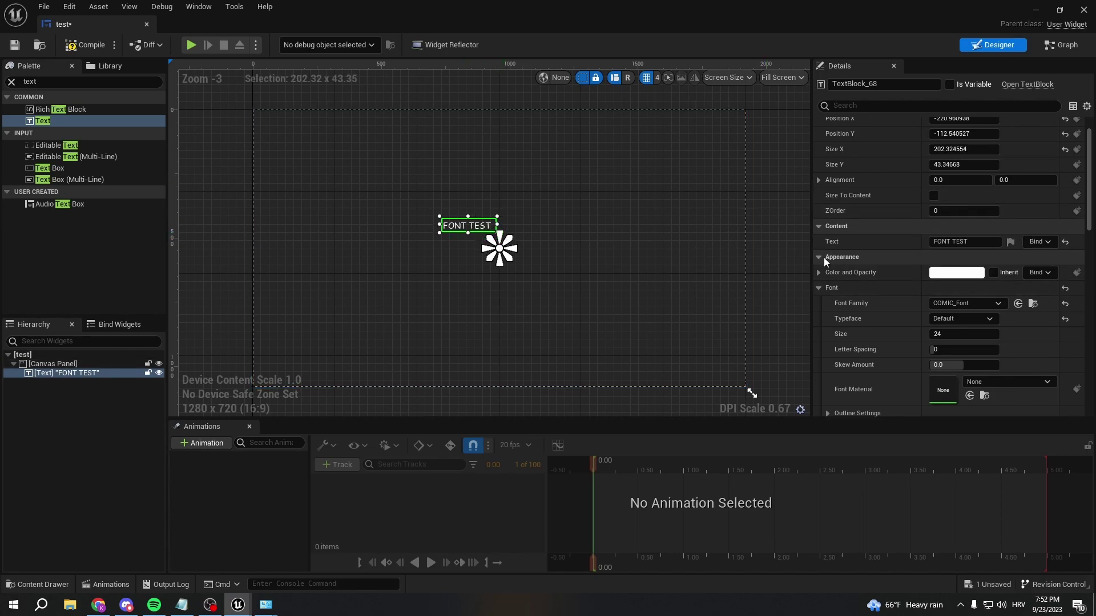
click(950, 333)
text(3)
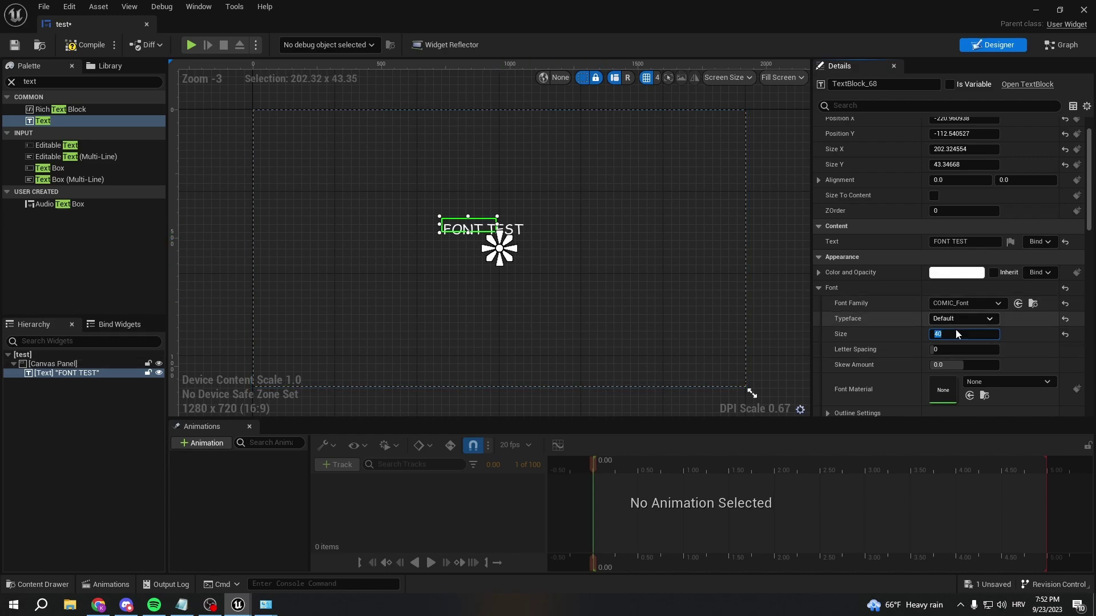
Set the typeface to Bold after trying the italic variants, then save the widget.
click(961, 319)
click(965, 340)
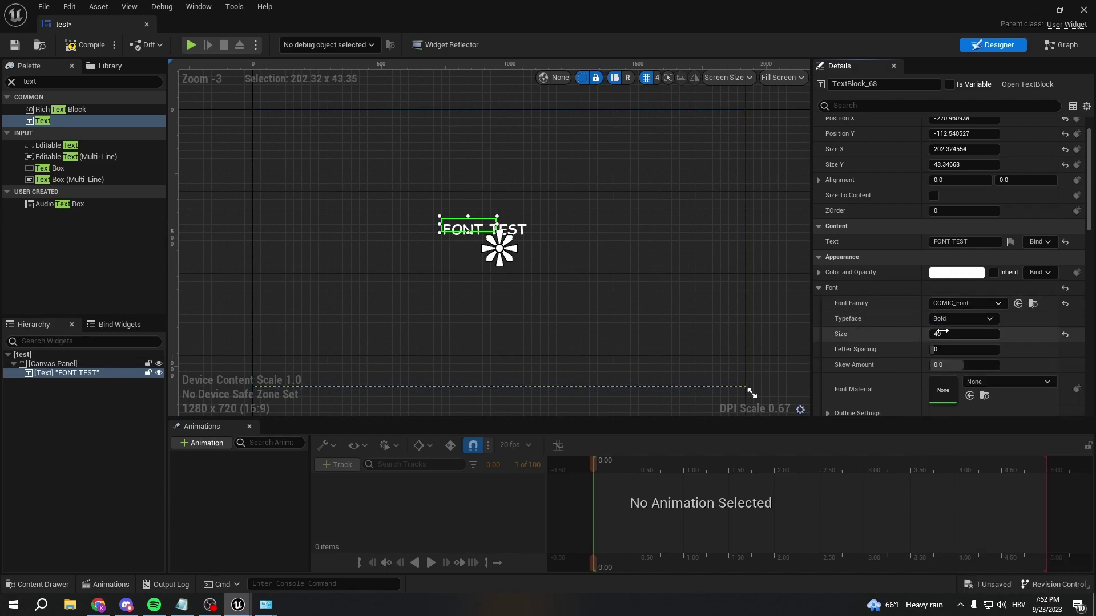
click(962, 319)
click(964, 349)
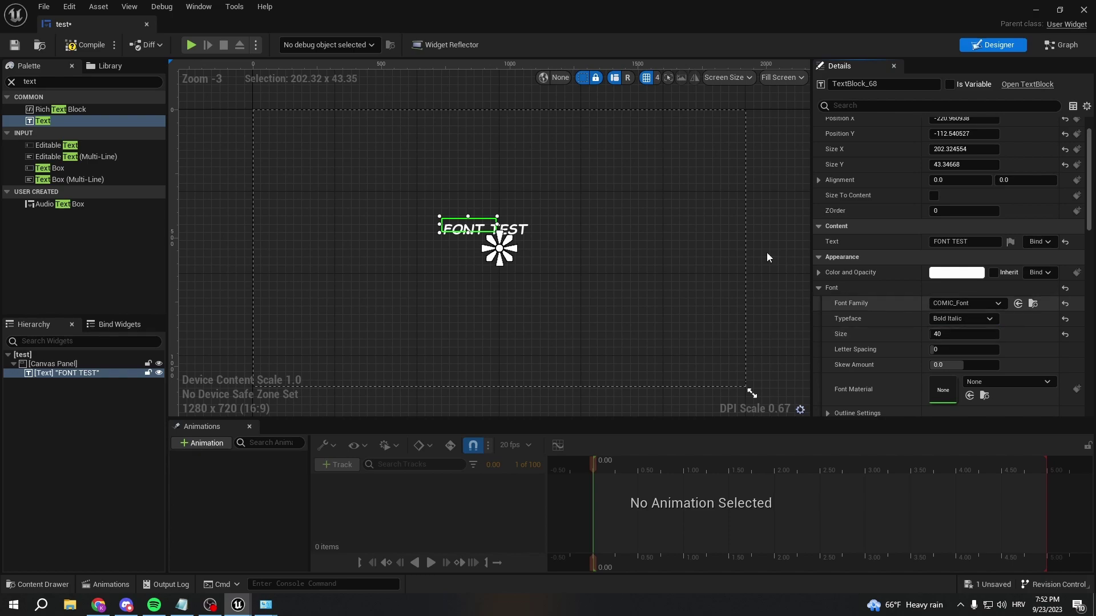
click(939, 317)
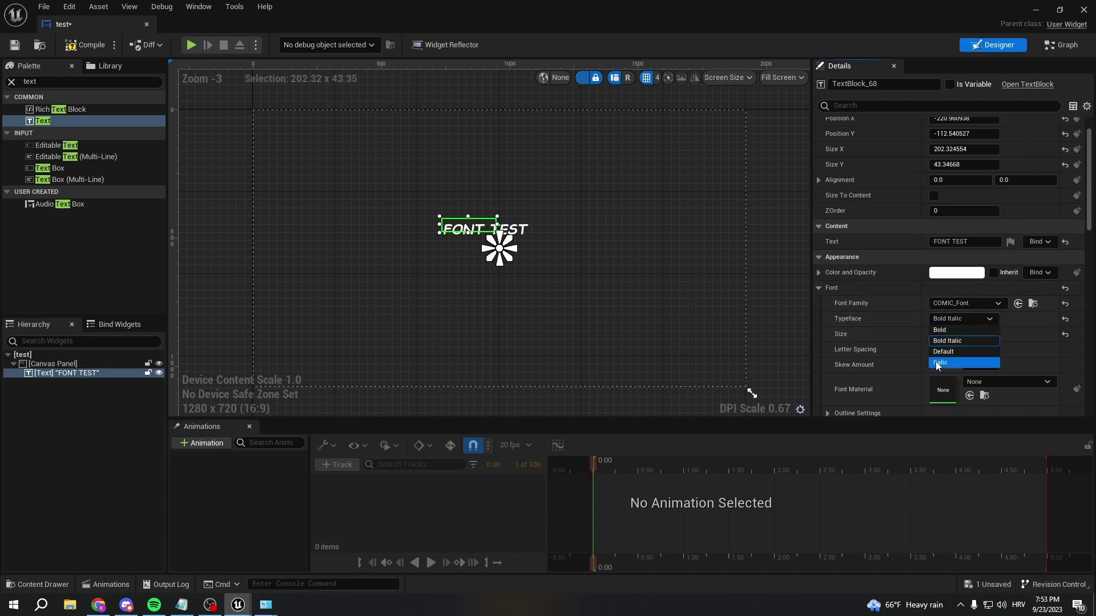
click(964, 360)
click(492, 213)
click(484, 224)
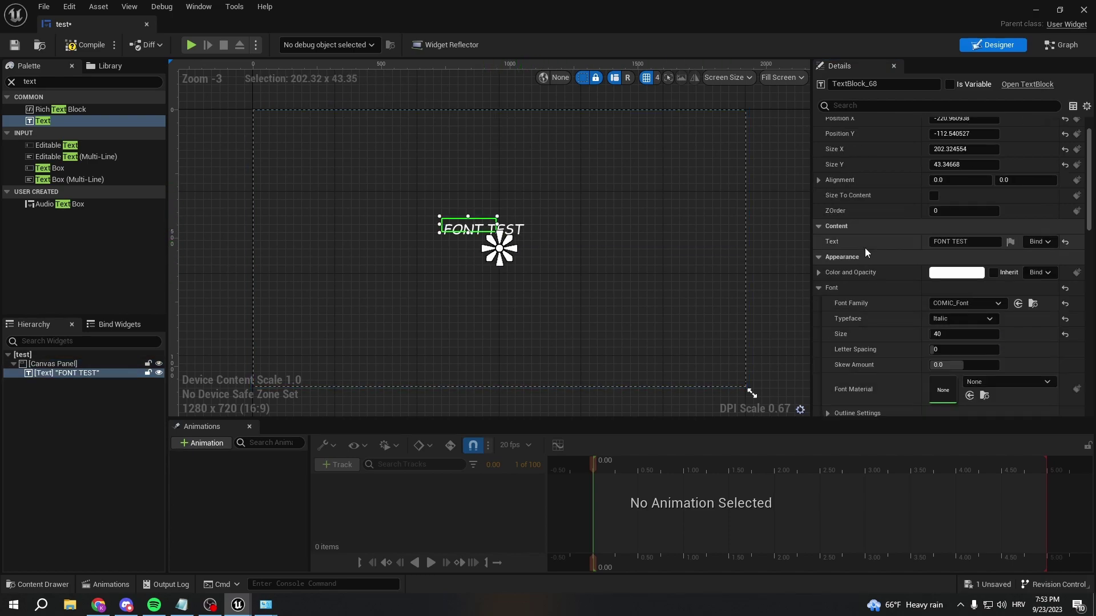
click(963, 315)
click(940, 330)
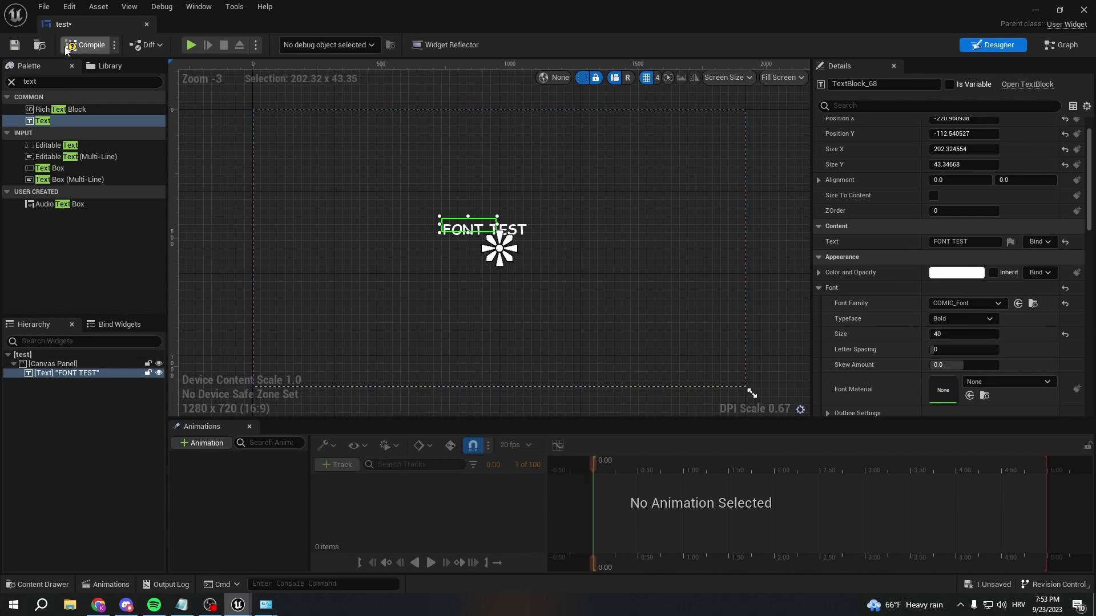
click(15, 45)
Open BP_ThirdPersonCharacter and locate the Add Mapping Context node in its Event Graph.
click(147, 24)
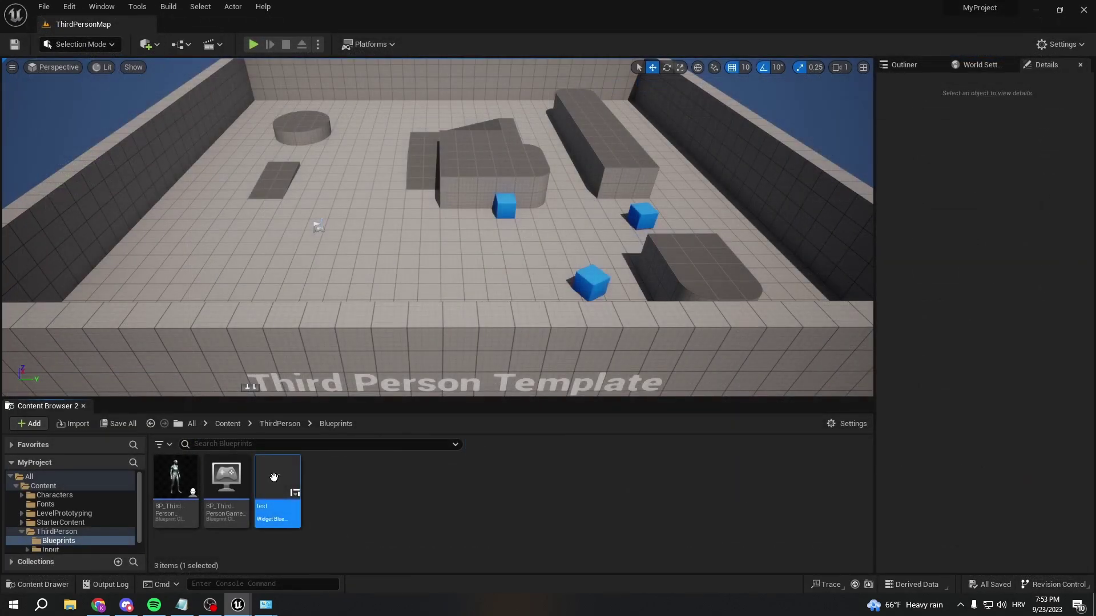
click(174, 475)
double_click(174, 475)
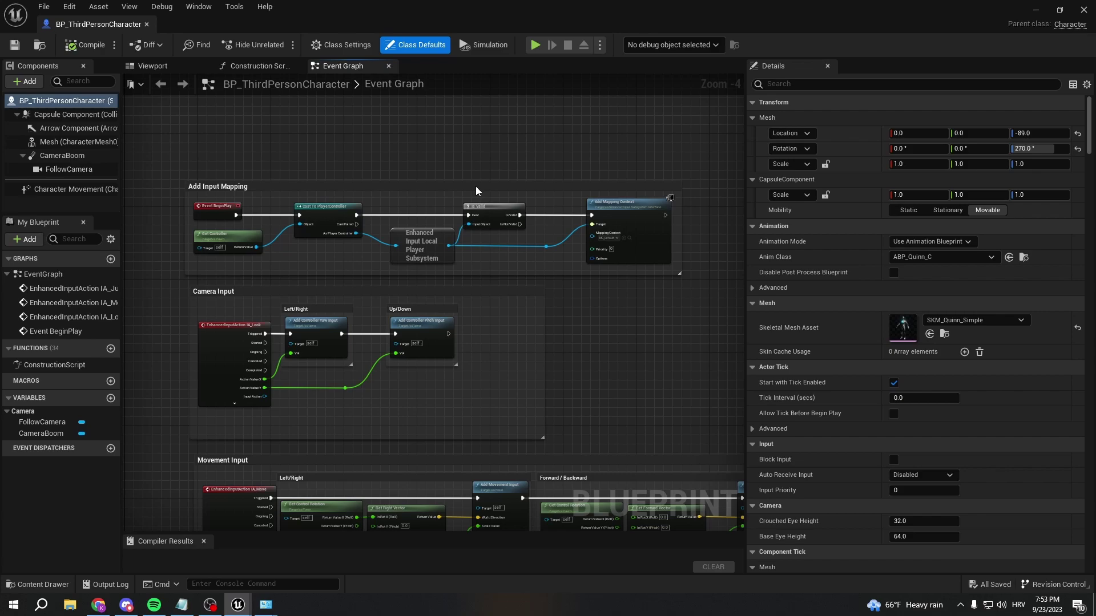
right_drag(474, 186, 594, 303)
scroll(435, 188, down, 6)
scroll(411, 207, up, 5)
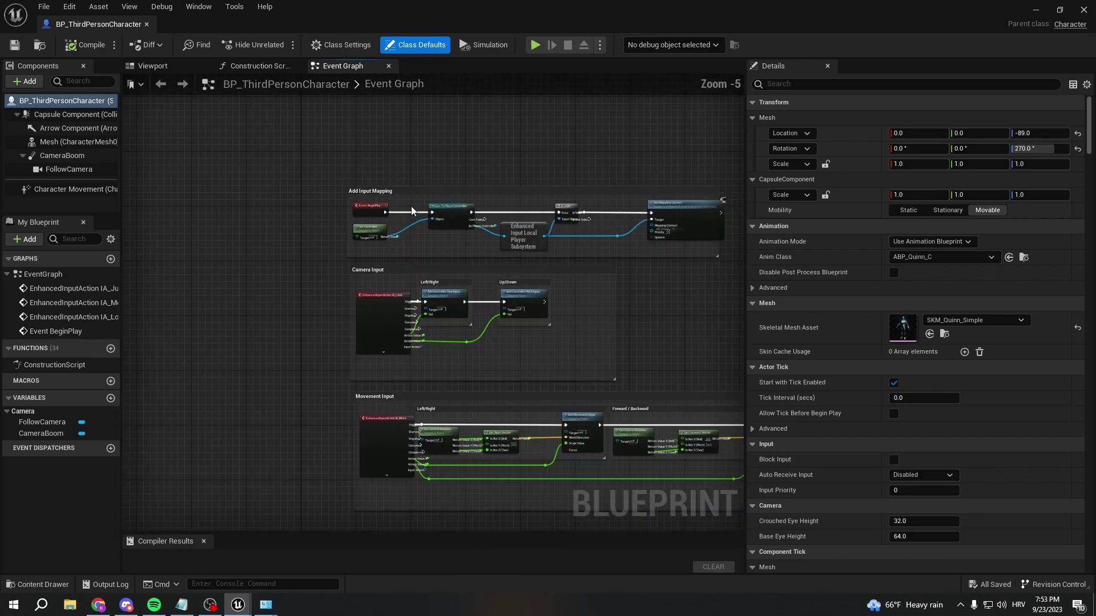
scroll(411, 207, up, 1)
right_drag(328, 256, 298, 294)
scroll(312, 245, up, 1)
right_drag(576, 240, 315, 200)
right_drag(712, 220, 367, 247)
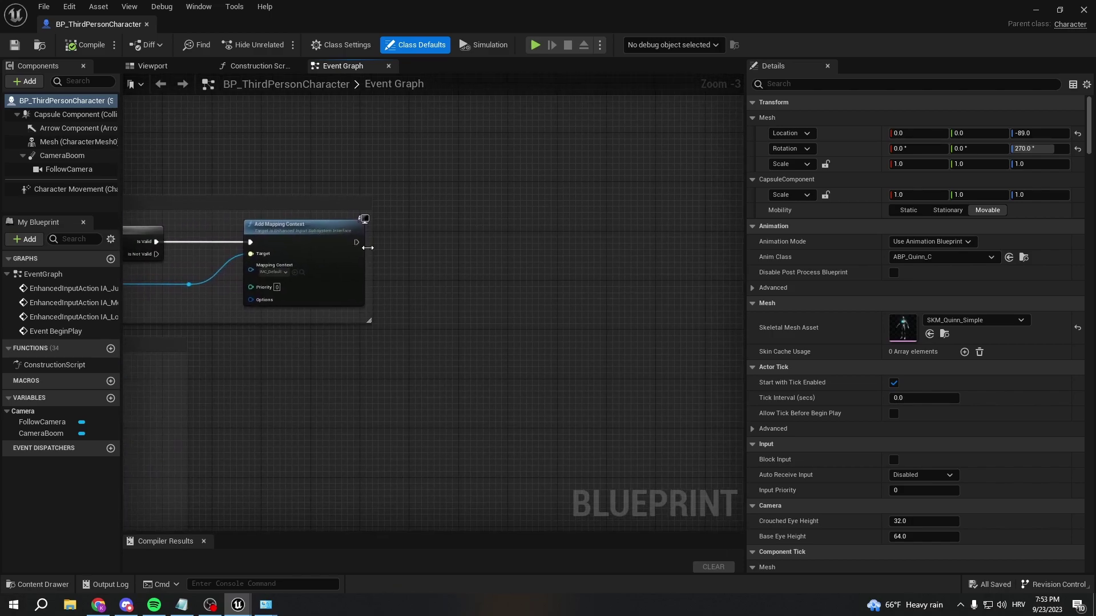
Chain Create Widget (class test) and Add to Viewport after Add Mapping Context, then compile.
drag(357, 242, 416, 241)
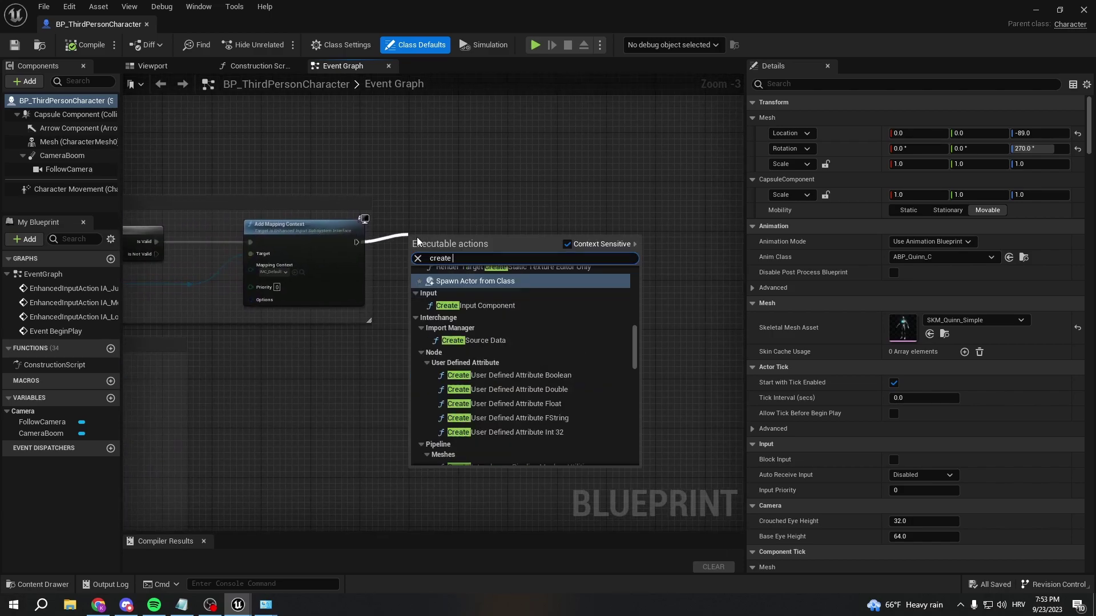
text(create widget)
key(Return)
click(436, 267)
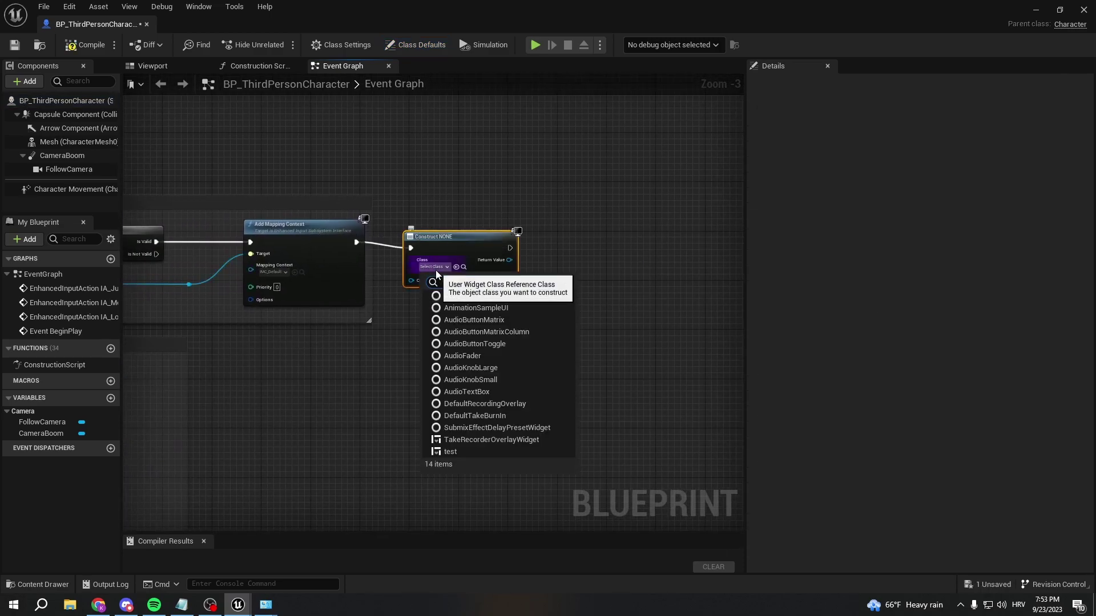
click(473, 448)
drag(505, 261, 559, 268)
text(add to)
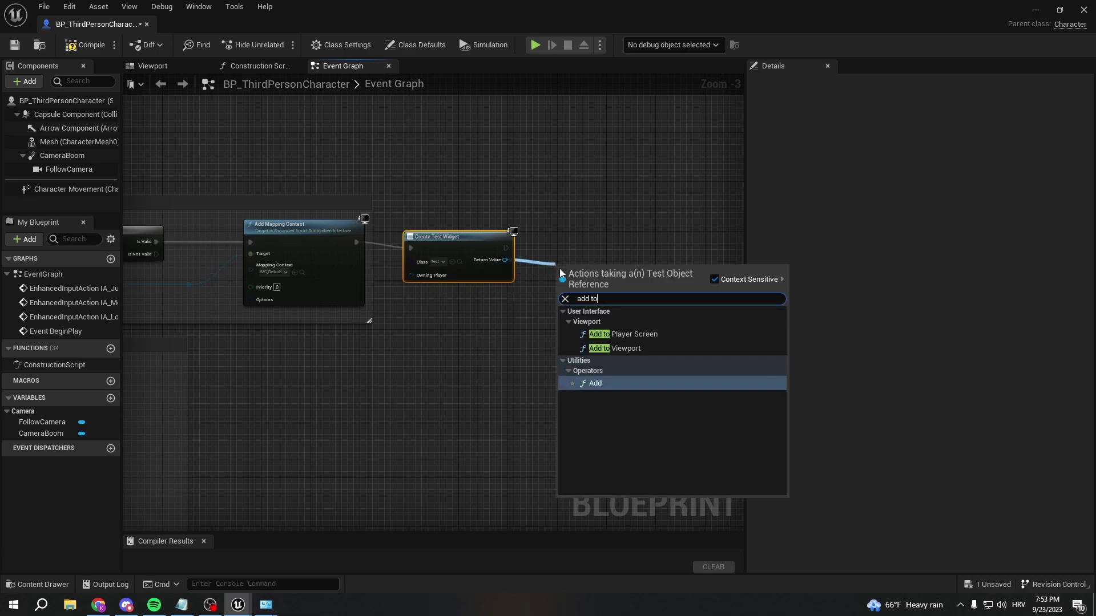
text( view)
key(Return)
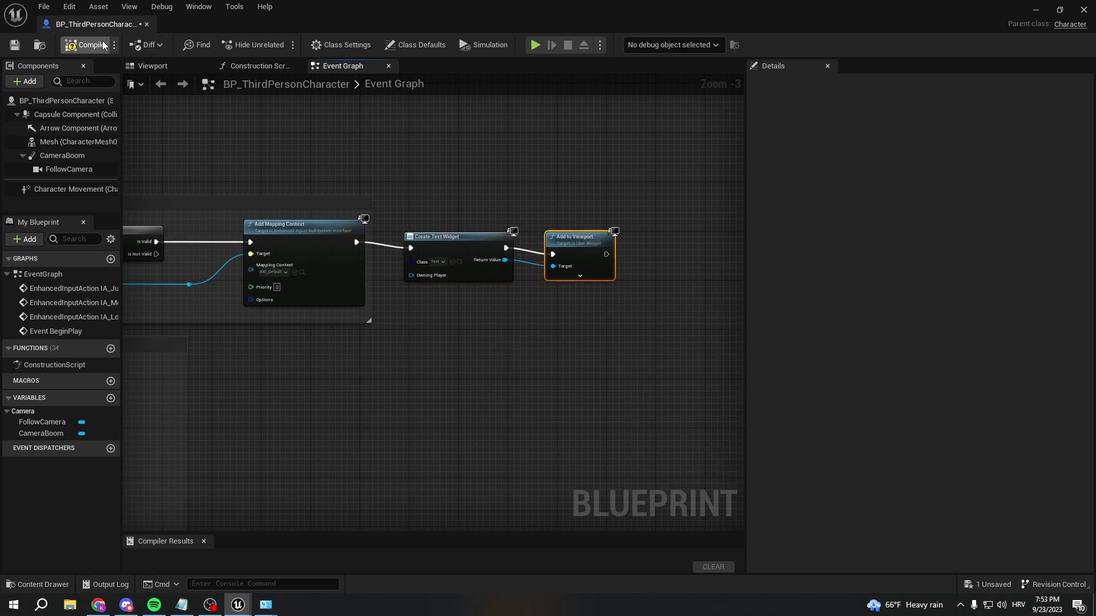
click(103, 44)
Play ThirdPersonMap and move the character with W, S and A while FONT TEST stays visible.
click(148, 26)
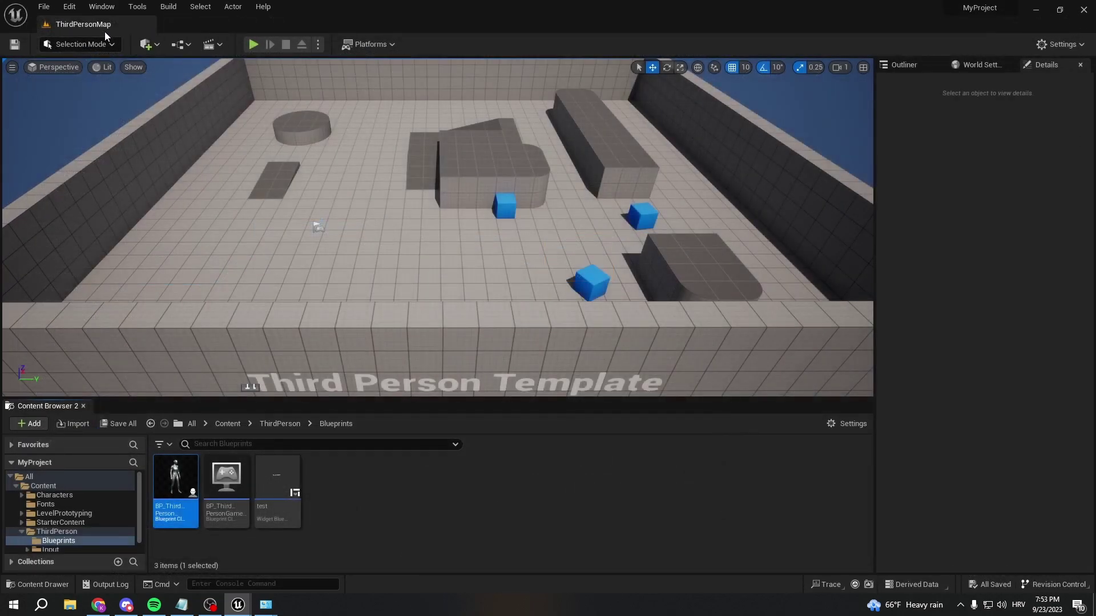
key(alt+p)
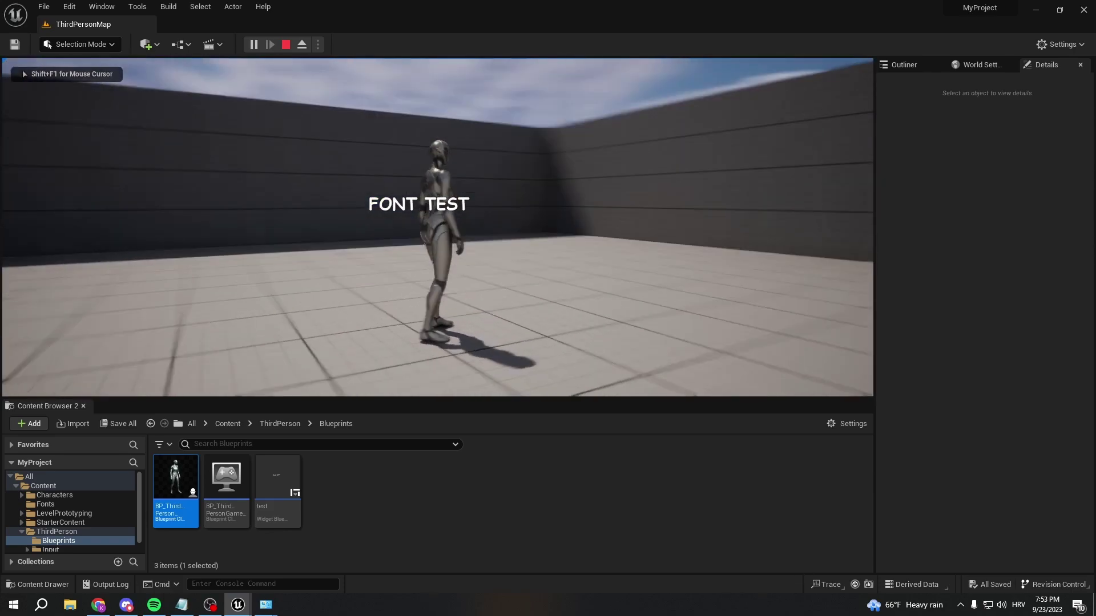
key(w)
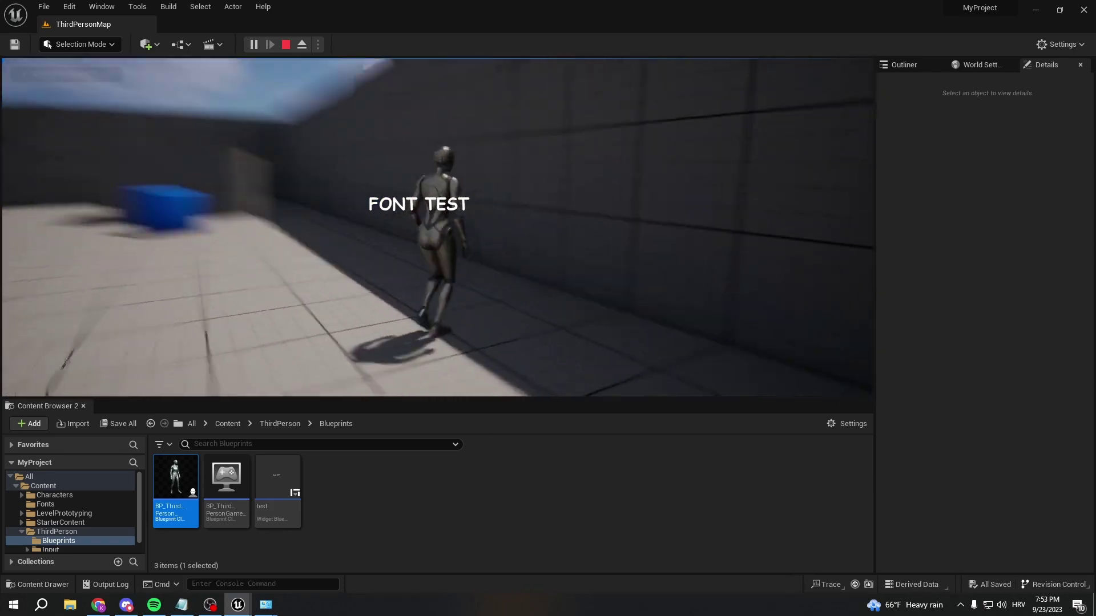
key(w)
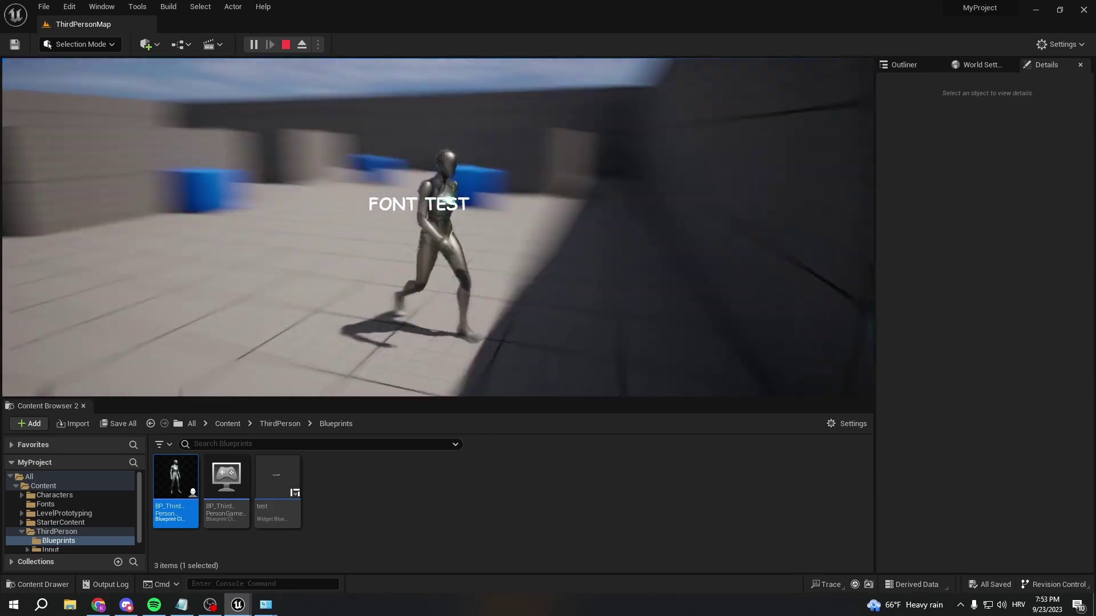
key(s)
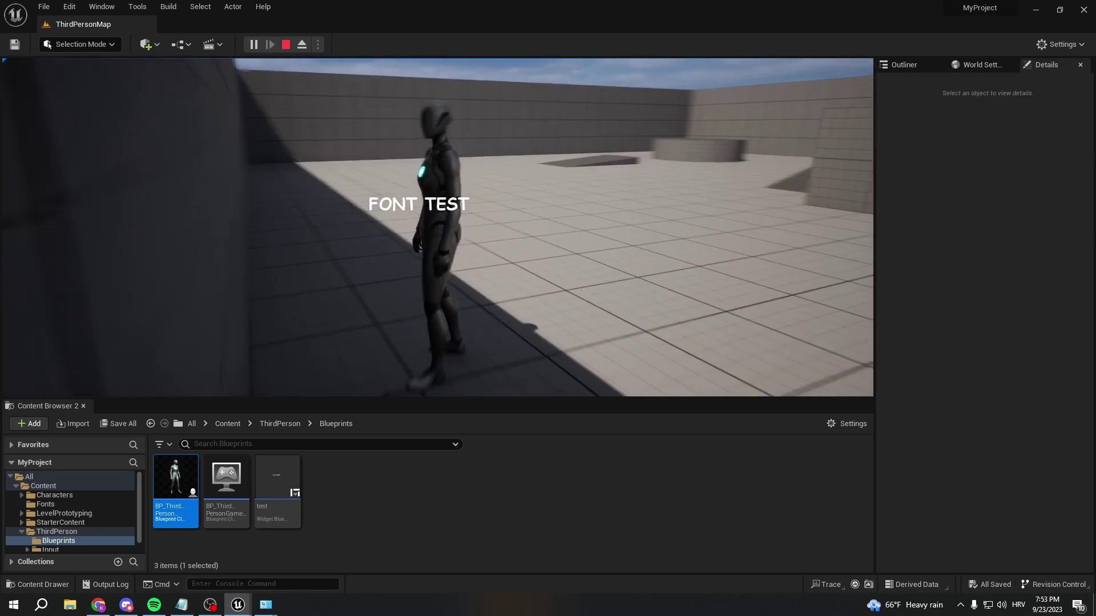
key(a)
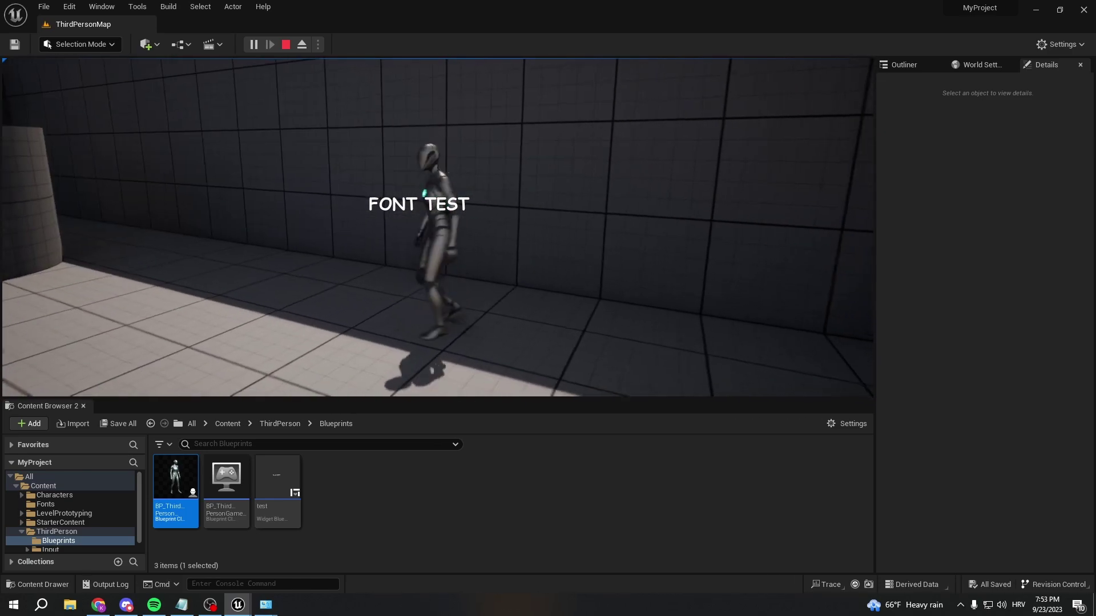